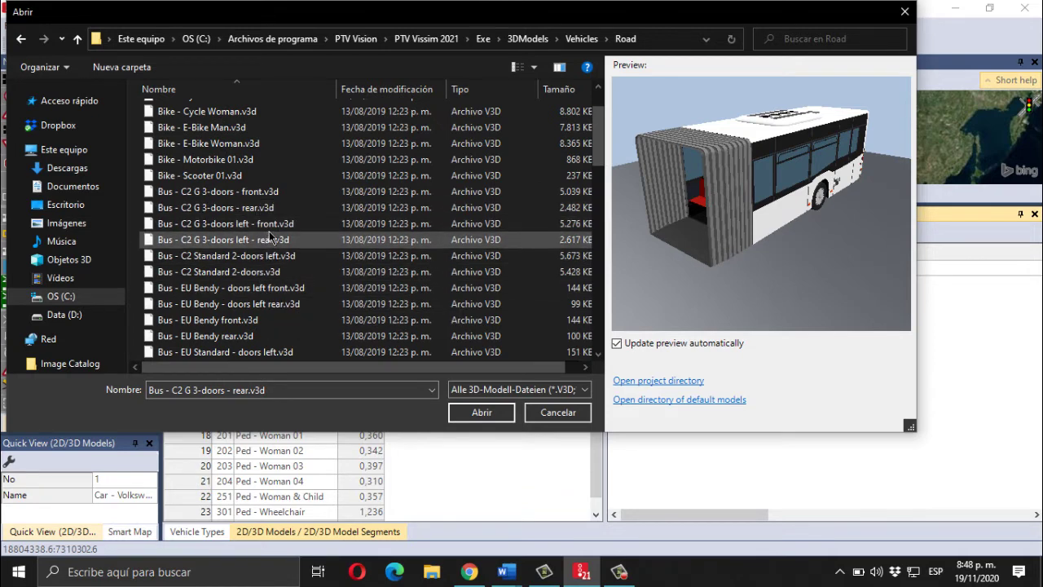
Load Bus - C2 G 3-doors left - front.v3d as the new model's first segment, using the 3D file's geometry.
click(269, 223)
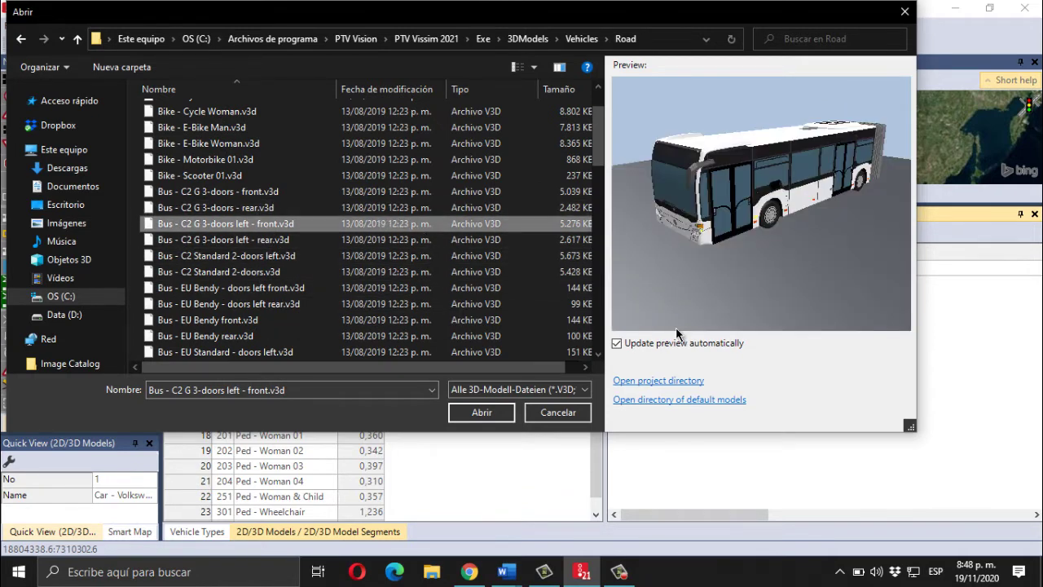
click(501, 412)
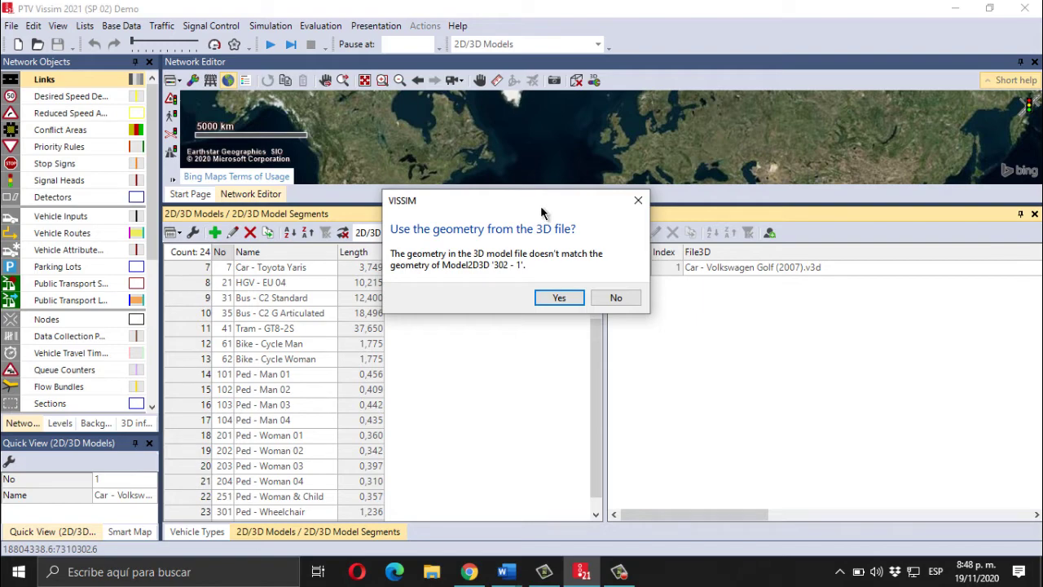
click(559, 298)
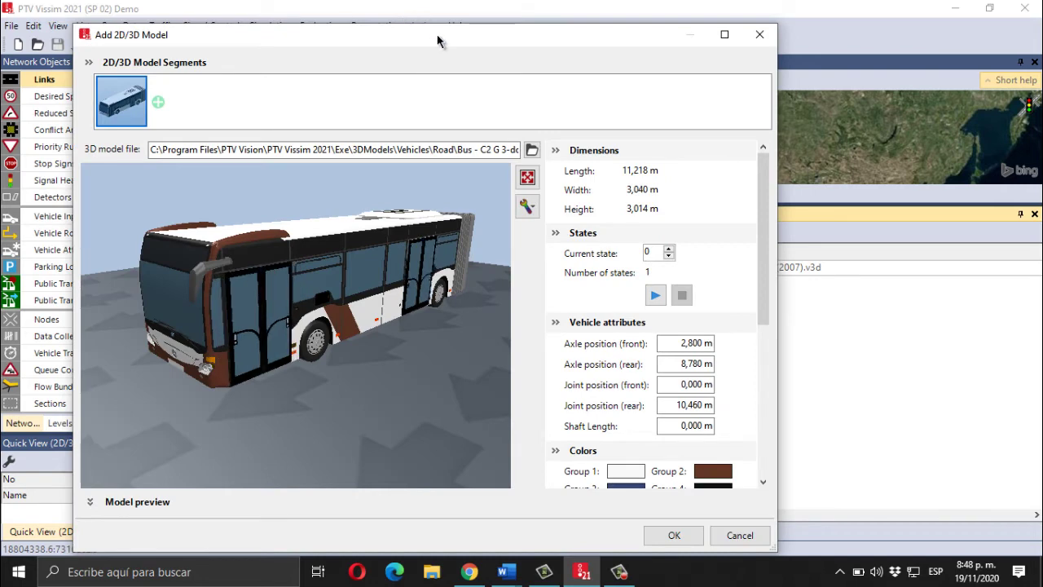
Add Bus - C2 G 3-doors left - rear.v3d as the second segment, using the geometry from the 3D file.
drag(437, 40, 458, 30)
drag(294, 367, 324, 308)
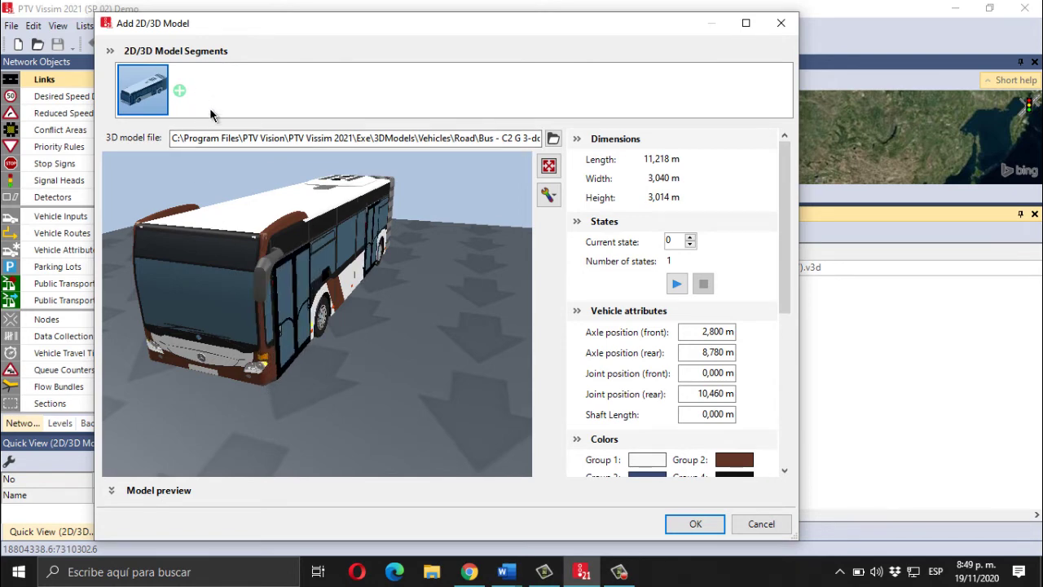
click(180, 91)
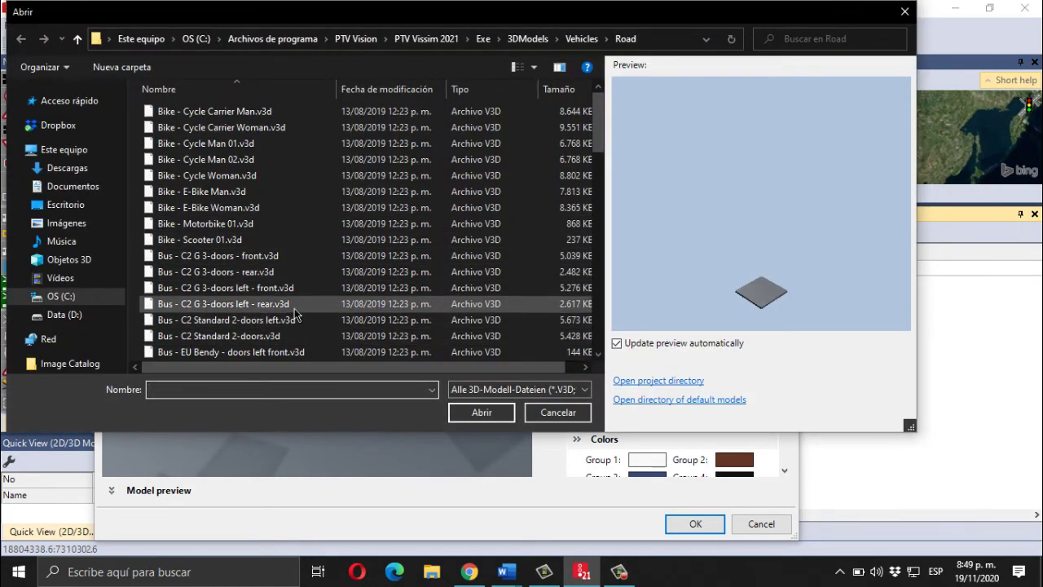
click(326, 304)
click(489, 412)
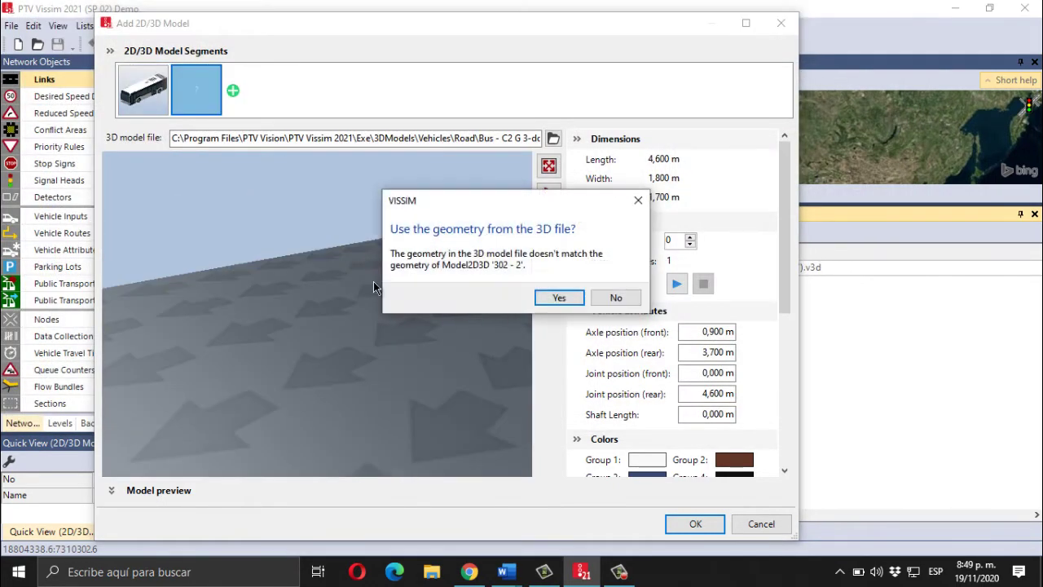
click(559, 297)
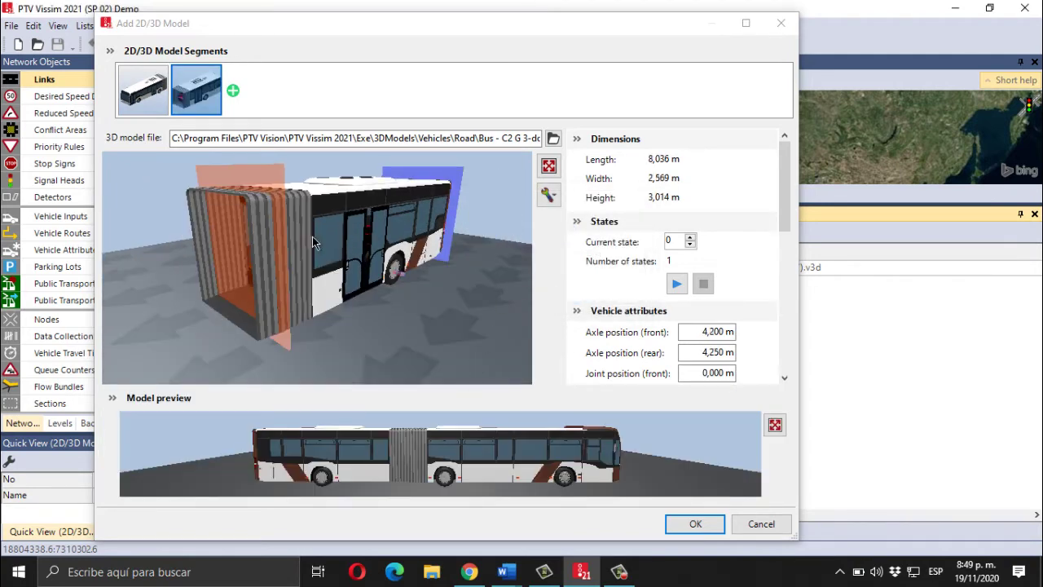
Review both segments, accept the two-part bus model and name it Bus Articulado.
click(143, 90)
click(196, 90)
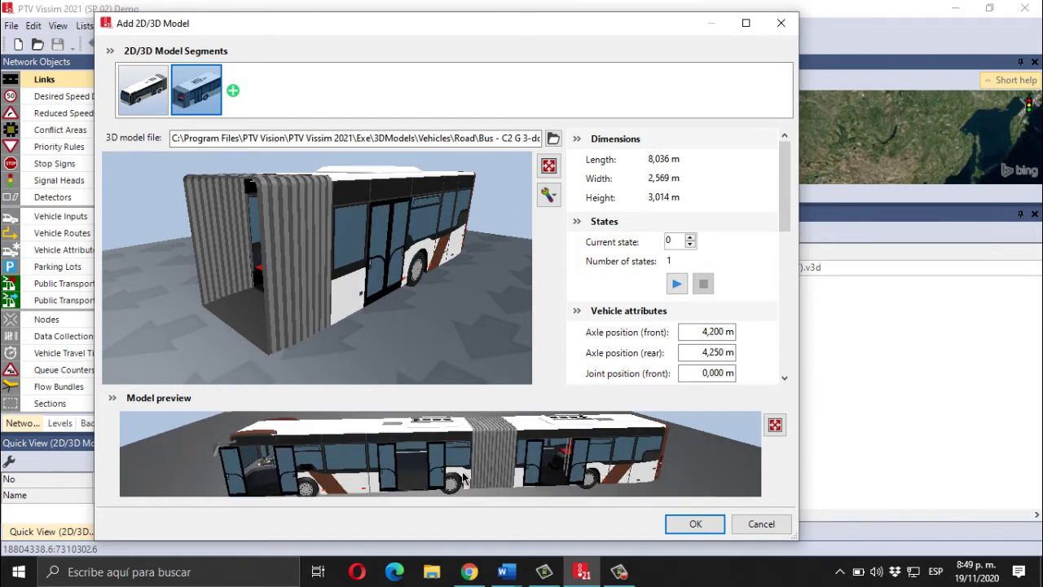
scroll(727, 234, down, 5)
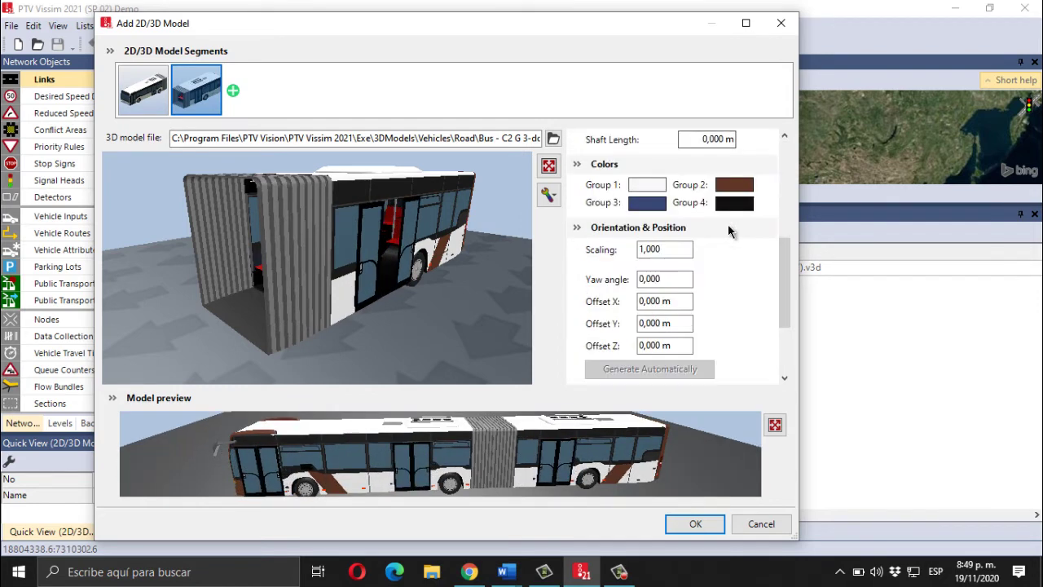
scroll(726, 240, up, 5)
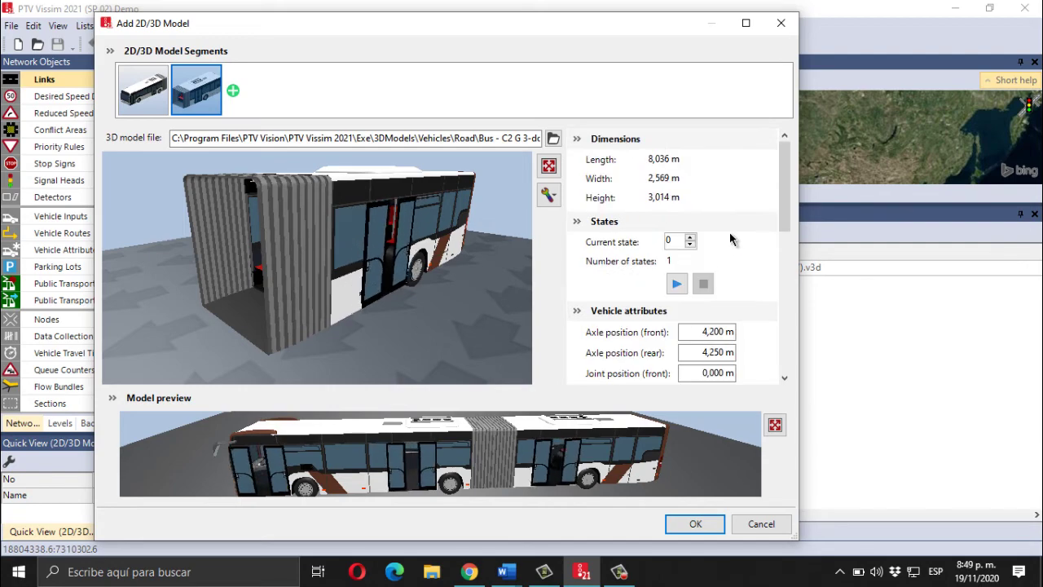
click(695, 524)
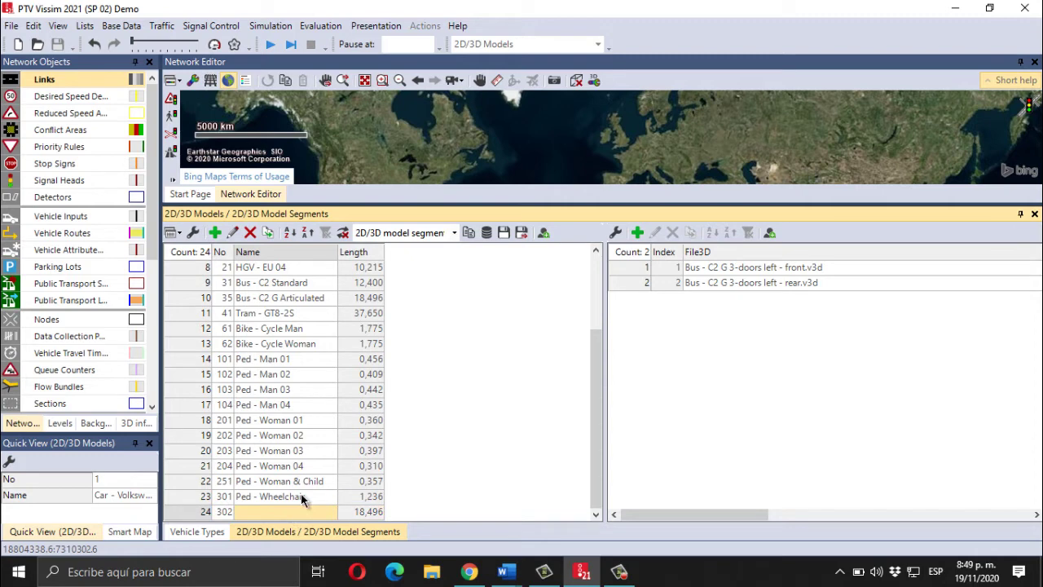
text(Bus Articulado)
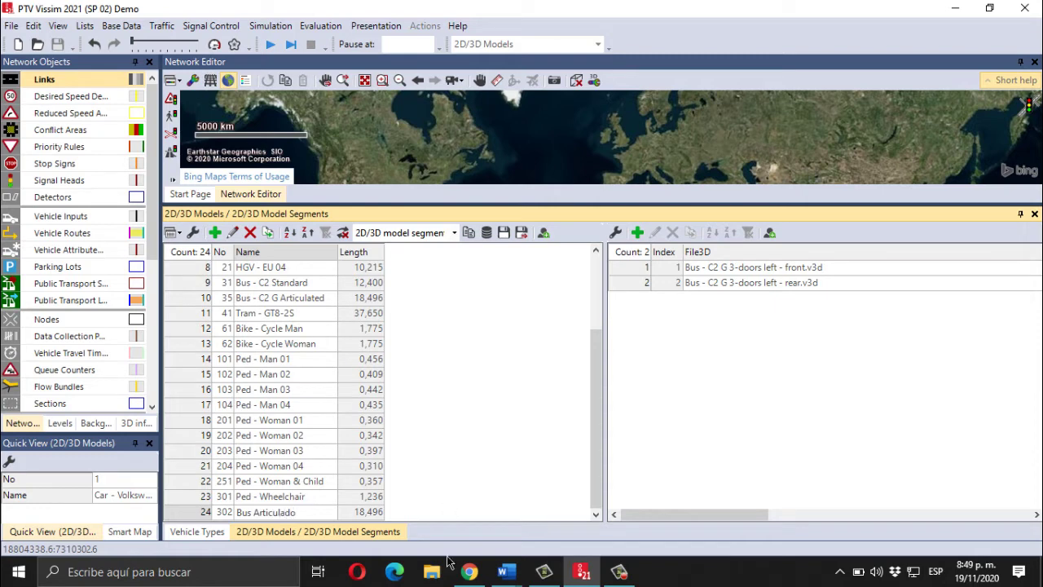
Examine the dimensions, axle and joint positions, offsets and scale of the Bus Articulado segments, and close the model list.
click(184, 515)
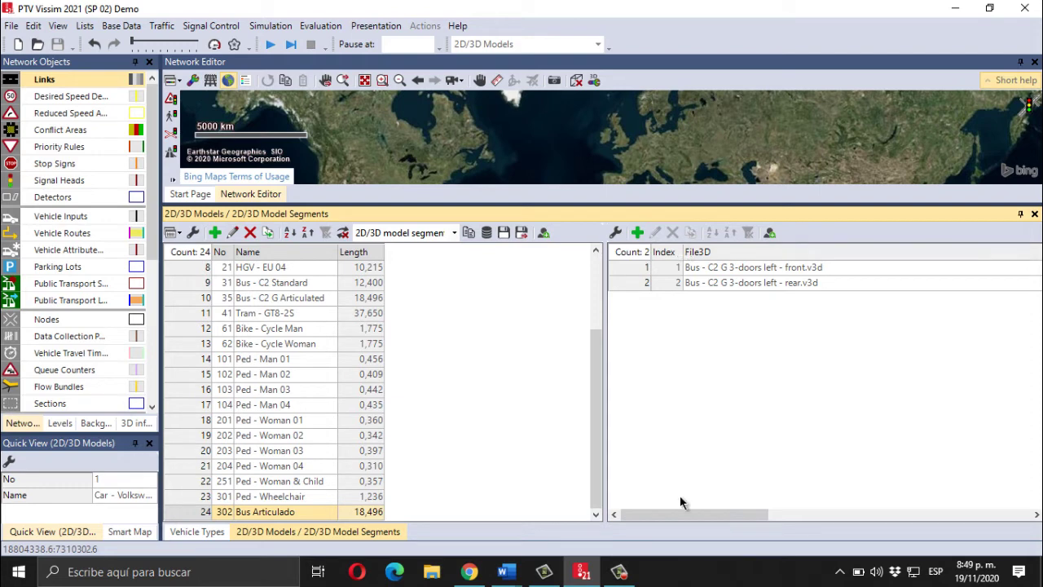
drag(691, 515, 757, 524)
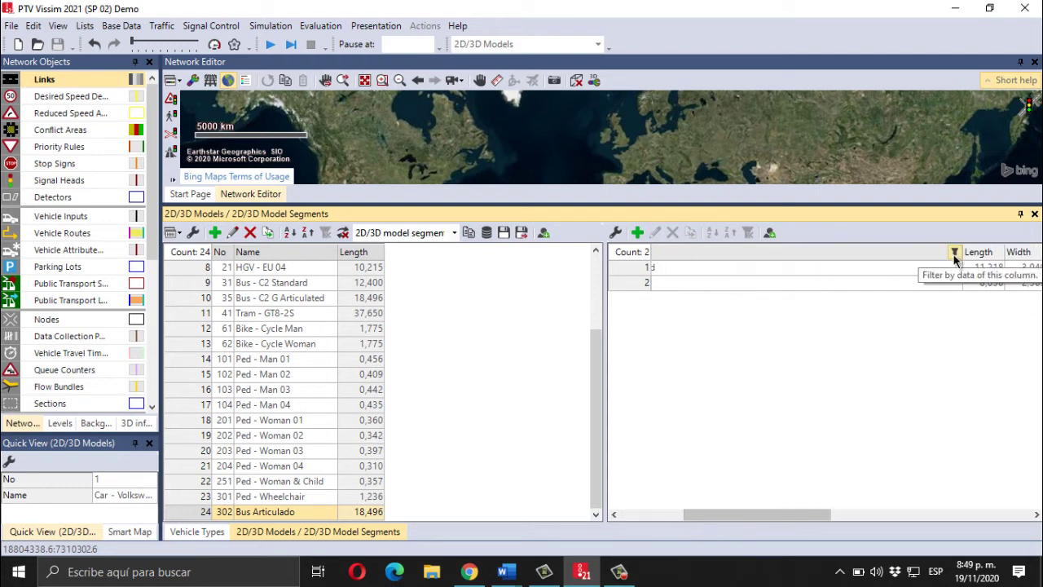
drag(740, 253, 689, 254)
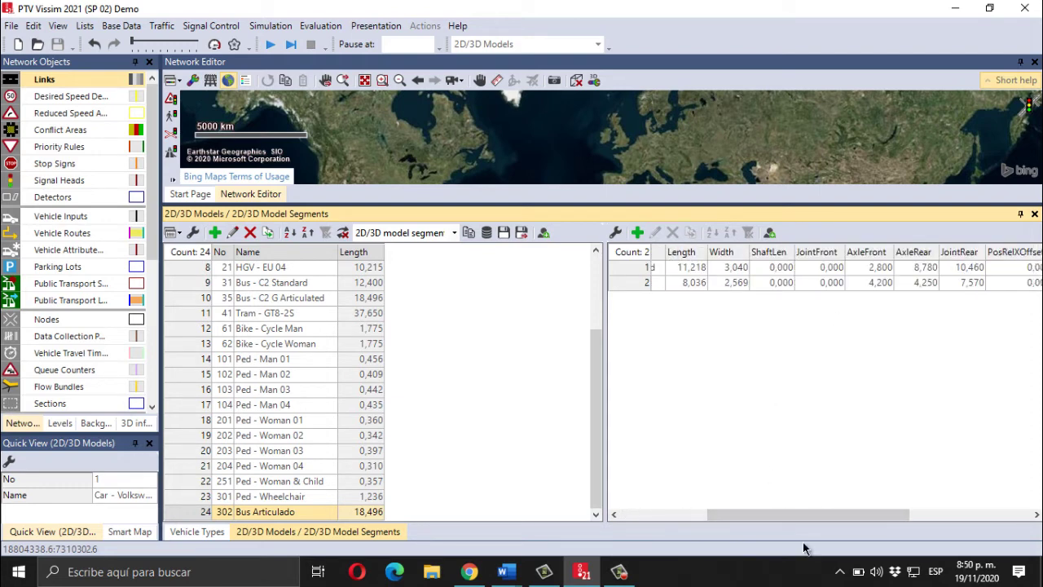
drag(727, 517, 710, 524)
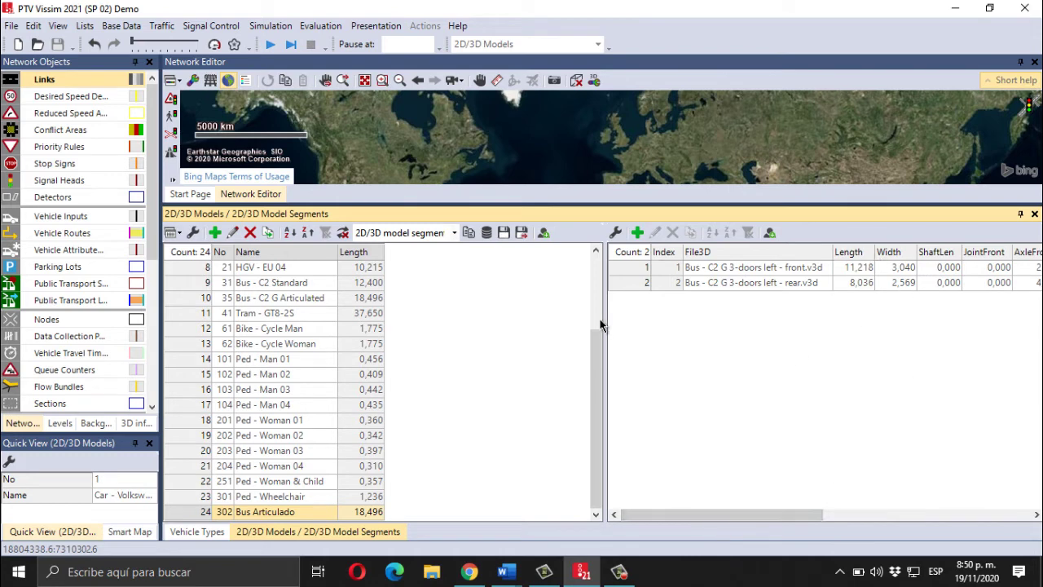
drag(604, 302, 532, 301)
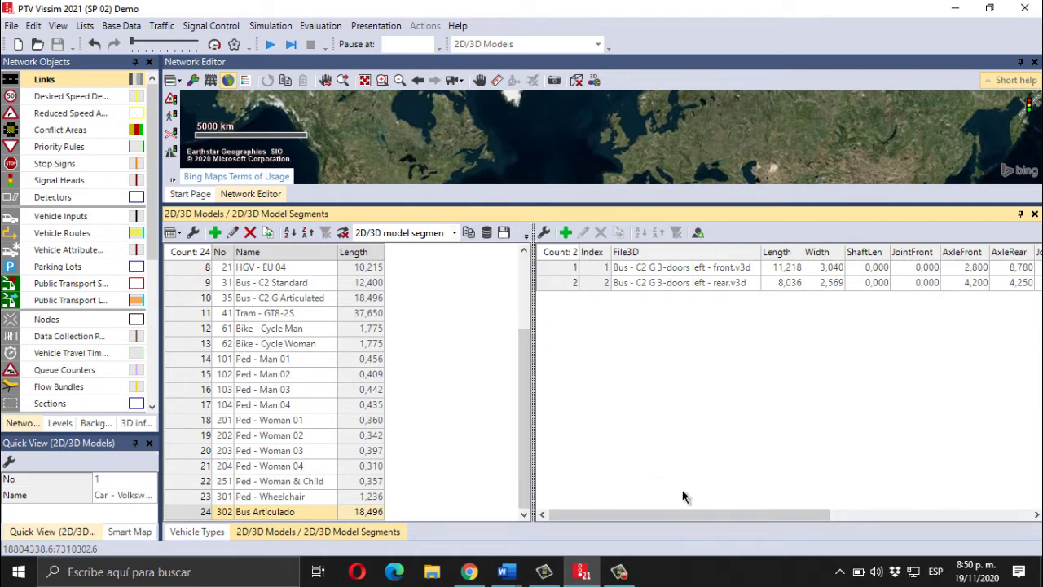
drag(690, 516, 891, 522)
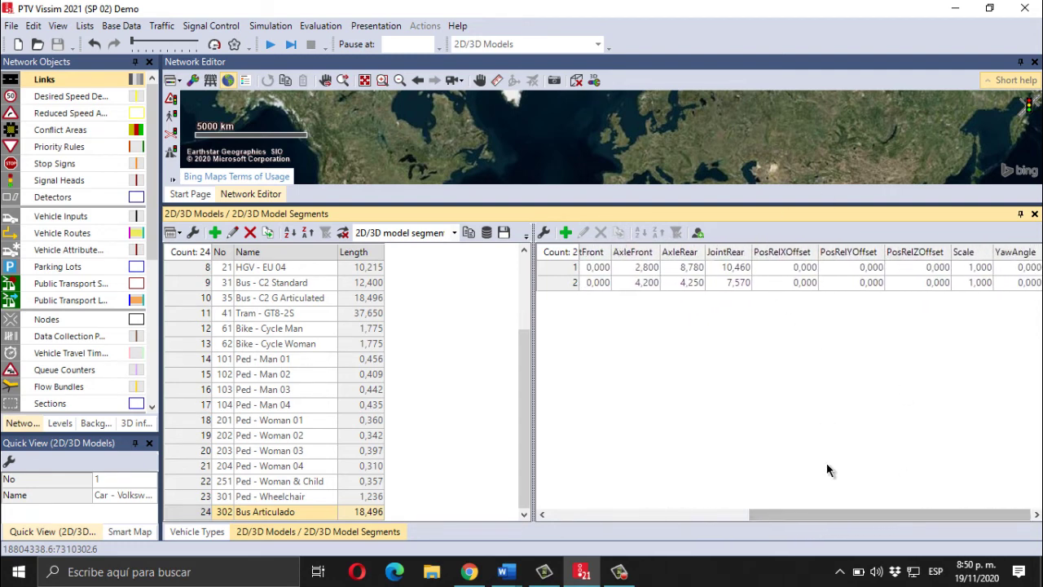
drag(788, 514, 639, 448)
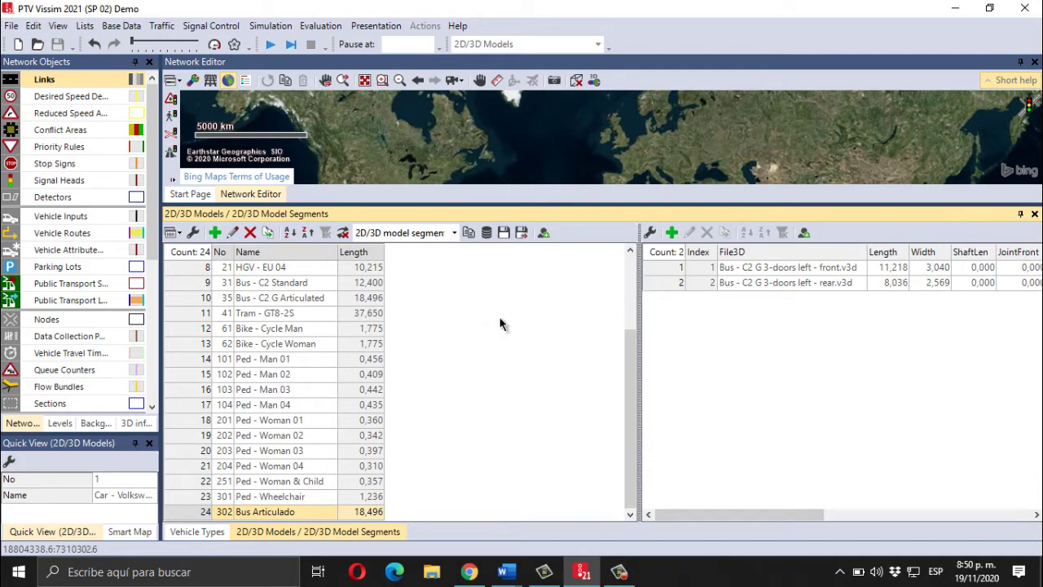
click(1034, 215)
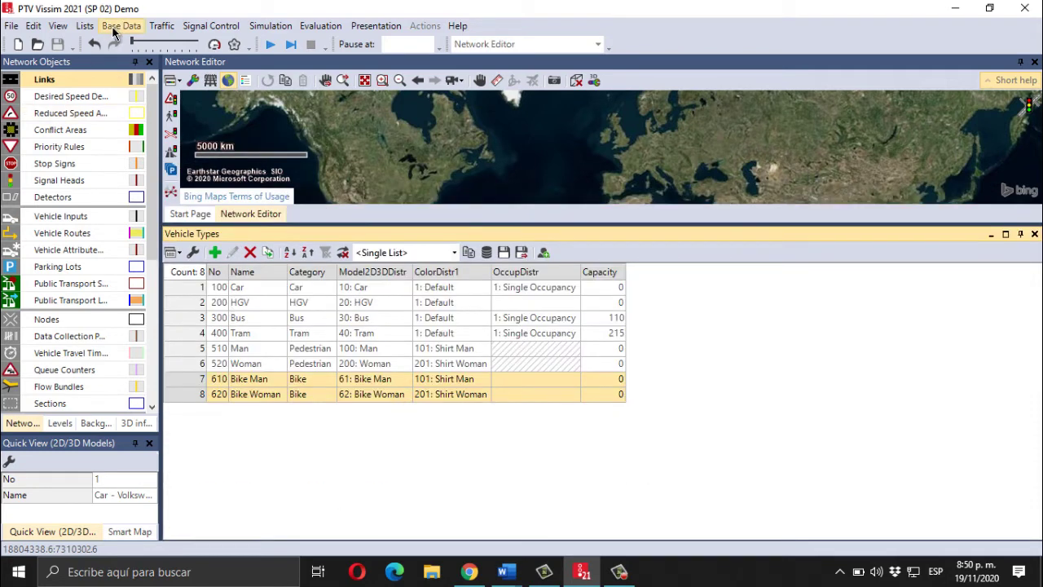
Open the list of 2D/3D model distributions.
click(118, 26)
mouse_move(231, 158)
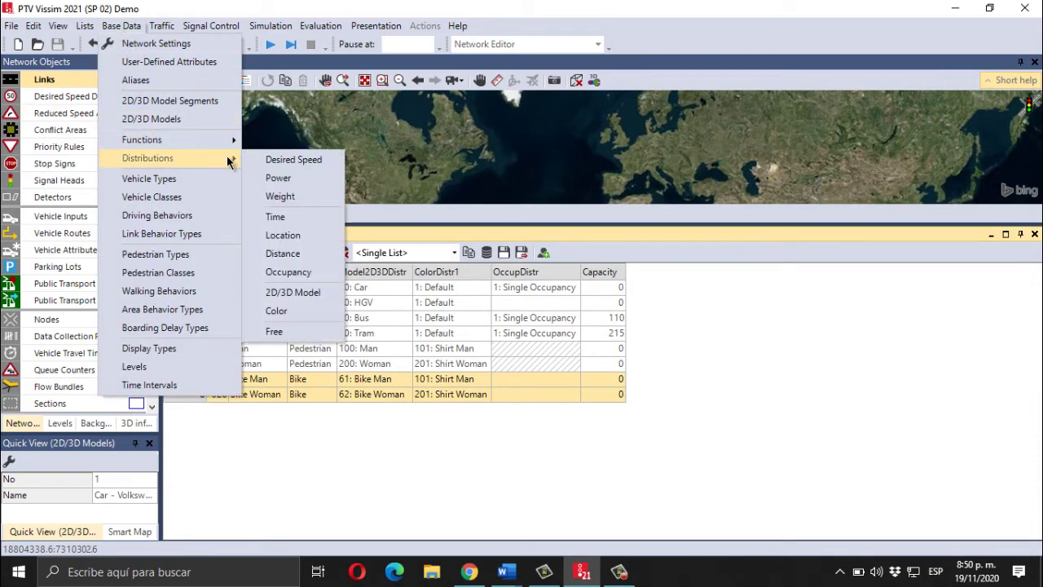
click(294, 292)
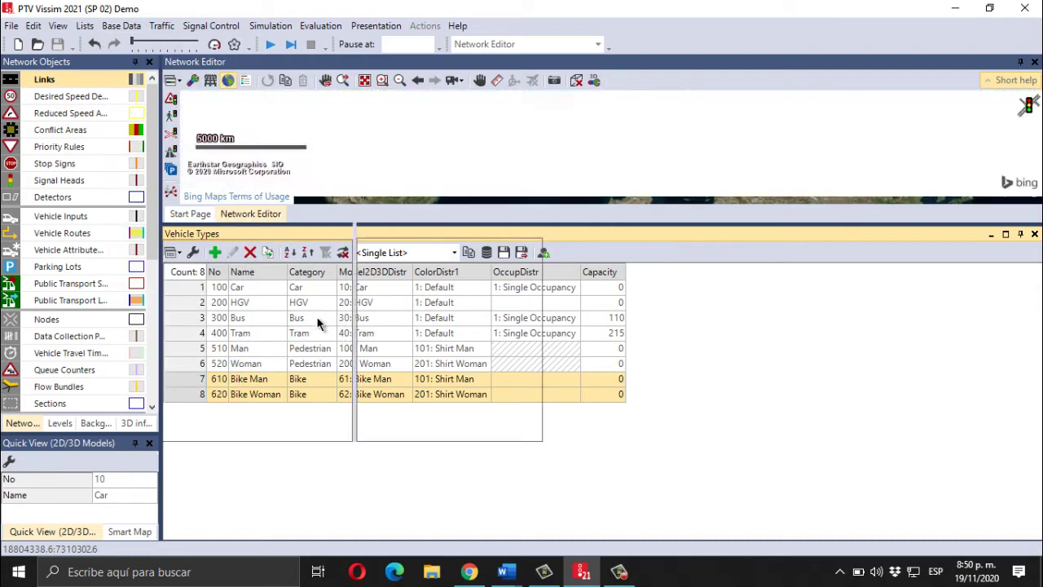
Examine the vehicle models and shares that make up the Car distribution.
click(191, 285)
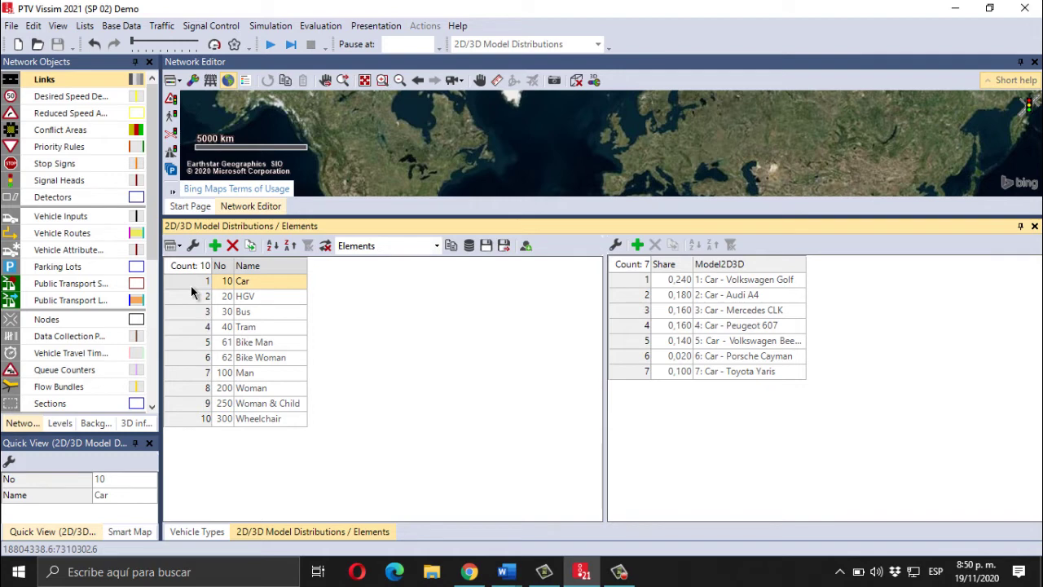
click(748, 280)
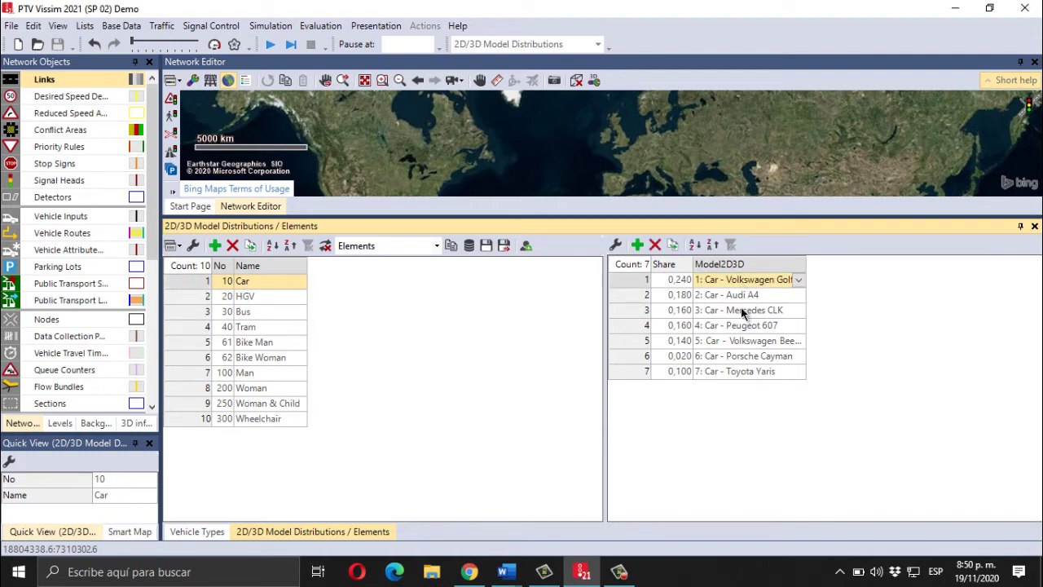
drag(743, 313, 743, 361)
click(743, 371)
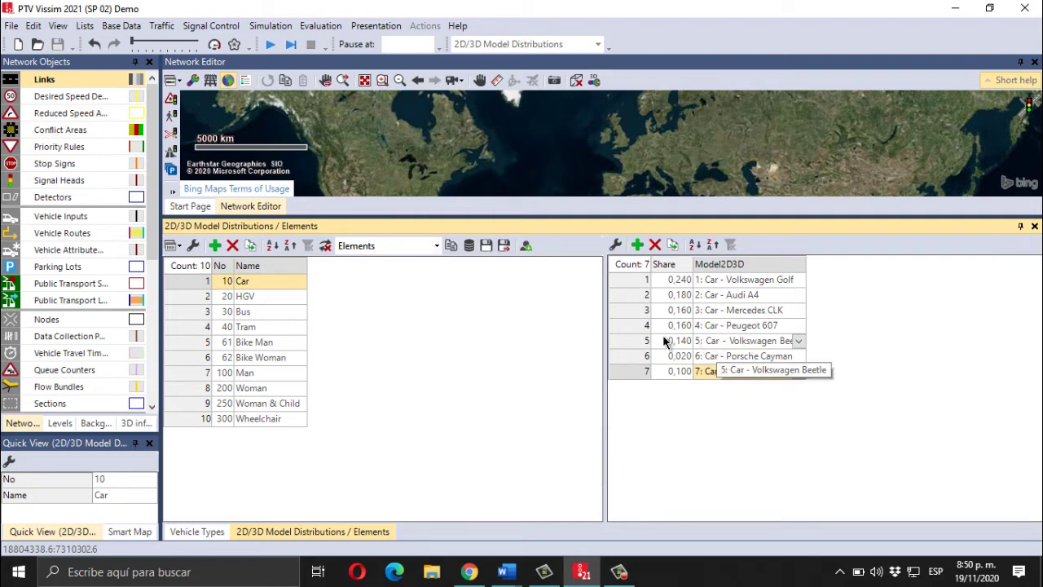
drag(665, 281, 672, 384)
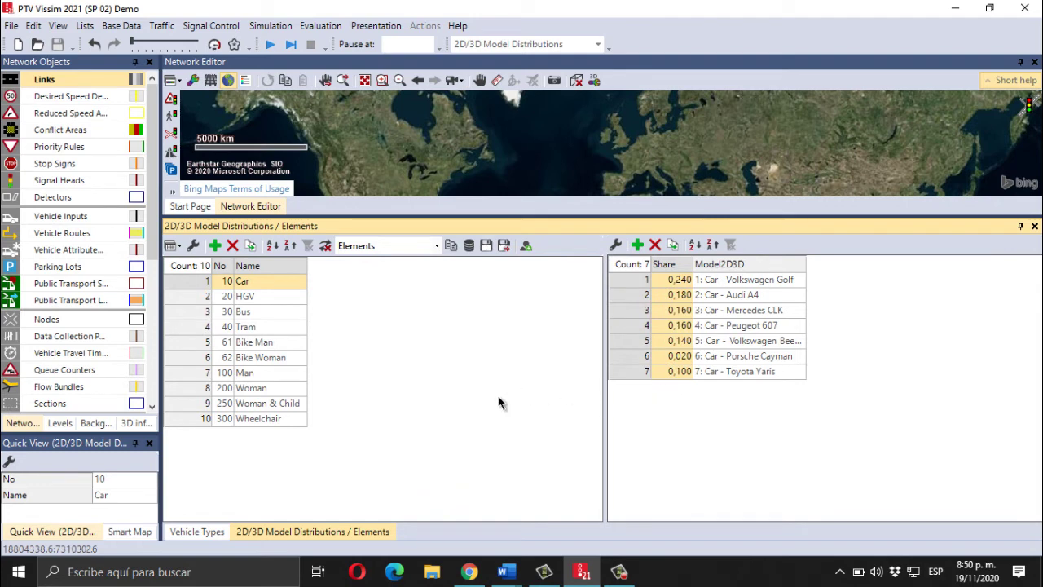
Add a 2D/3D model distribution named Bus Articulado and assign it the model 302: Bus Articulado.
click(214, 246)
click(259, 433)
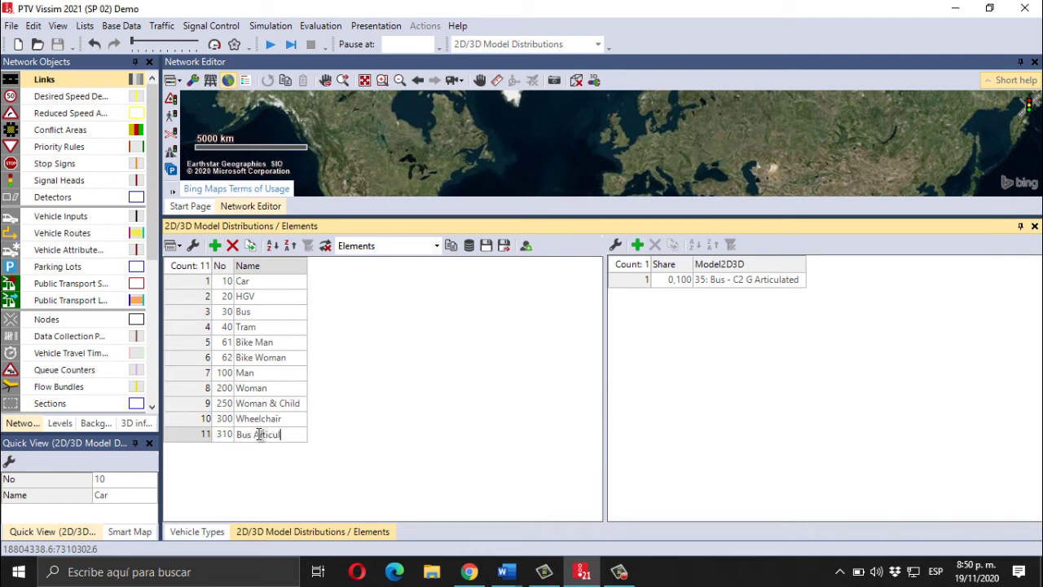
text(Bus Articulado)
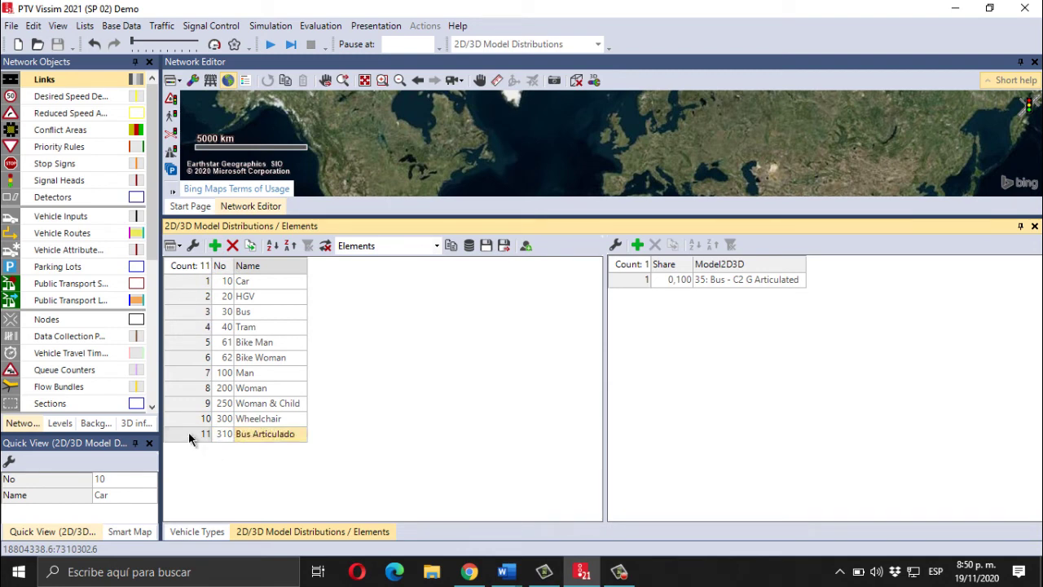
click(188, 431)
click(731, 279)
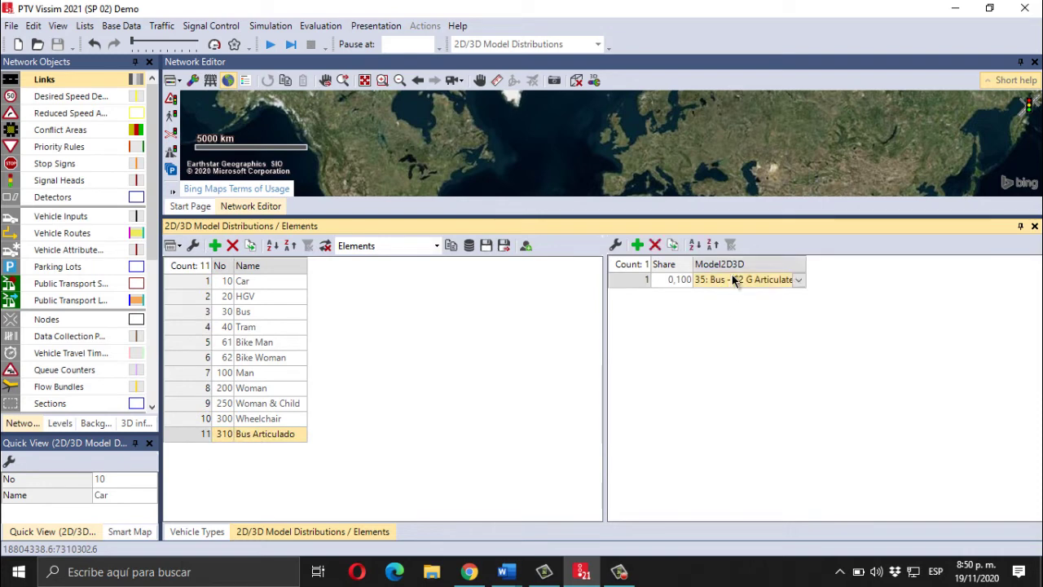
click(797, 279)
click(766, 548)
Set the share of the model in the Bus Articulado distribution to 2.
click(681, 280)
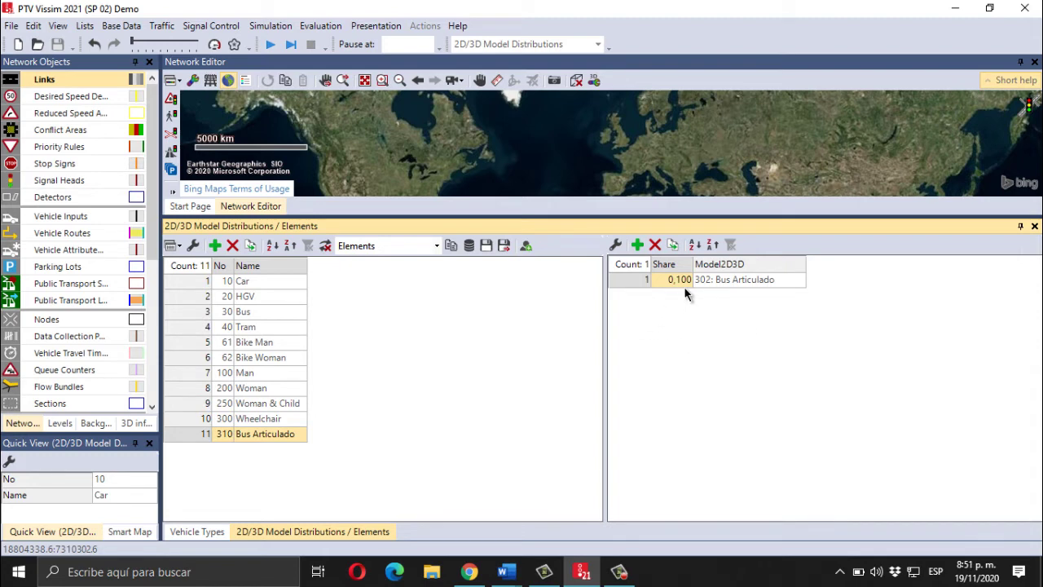
text(1)
key(Return)
text(2)
key(Return)
Compare the elements of the Car and Bus Articulado distributions and close the distributions list.
click(733, 282)
click(770, 347)
click(183, 278)
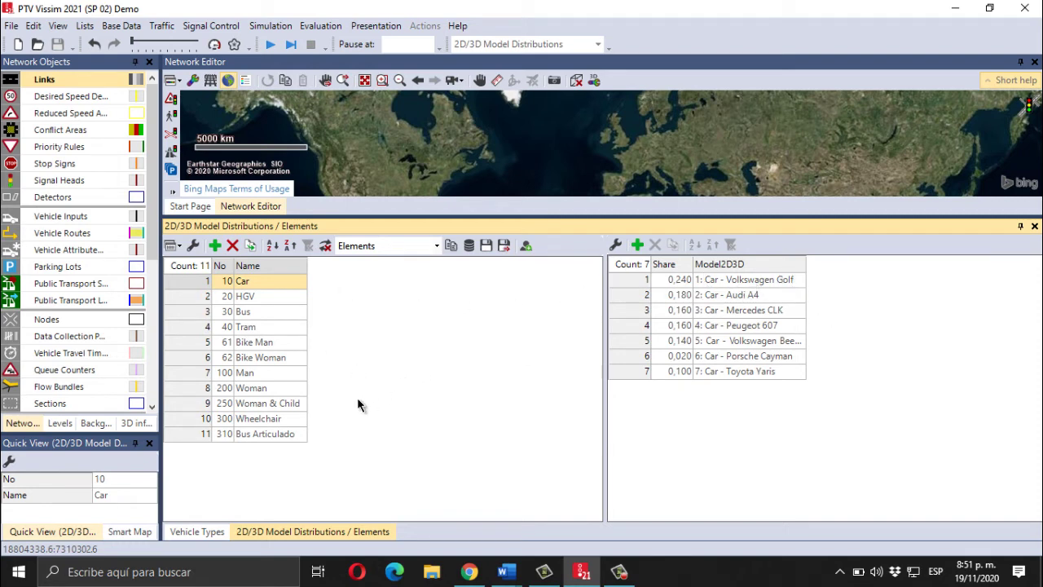
click(193, 434)
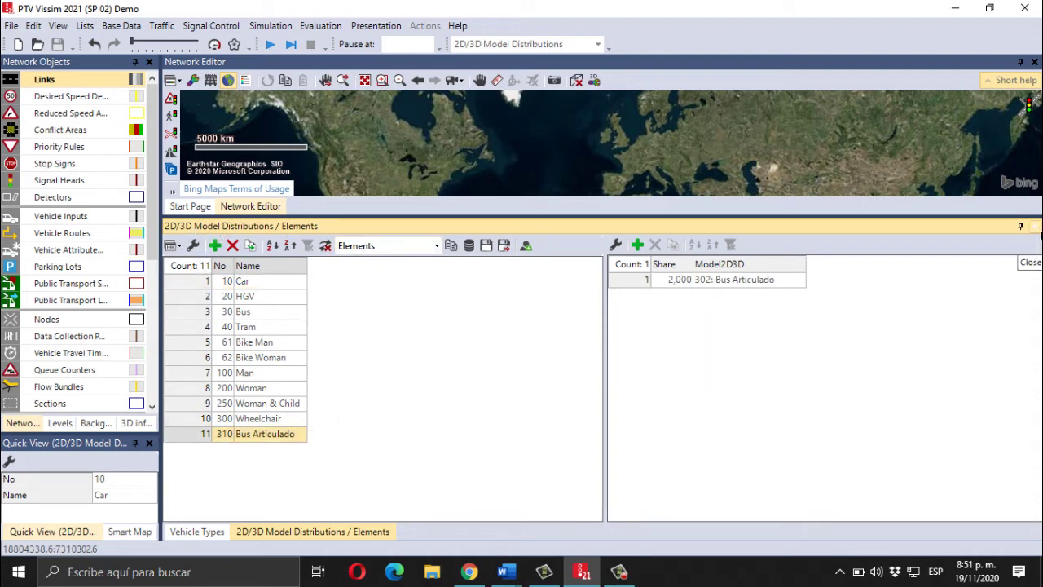
click(1035, 226)
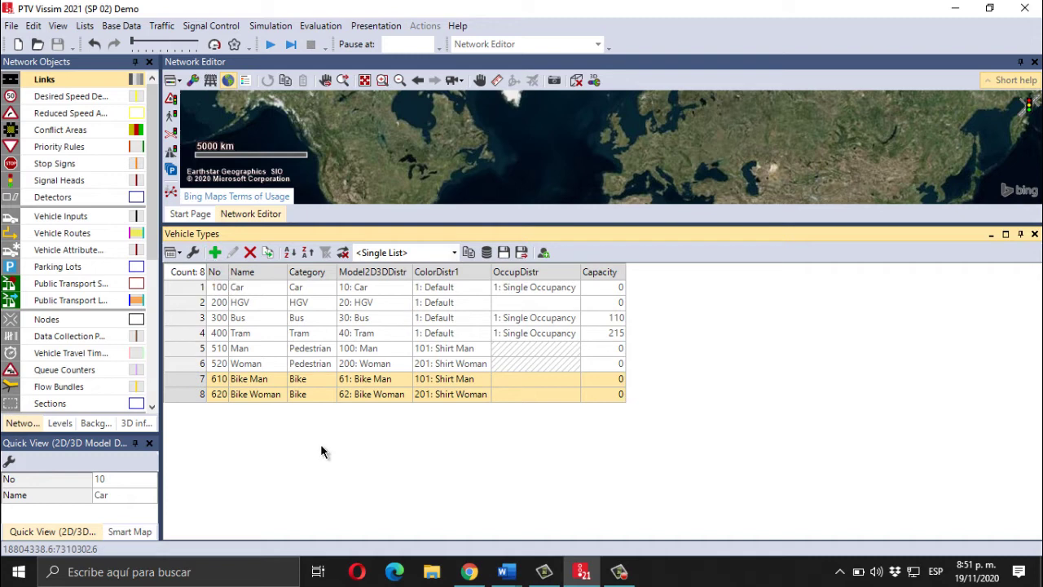
Add a vehicle type numbered 630 and name it Bus Articulado.
click(196, 379)
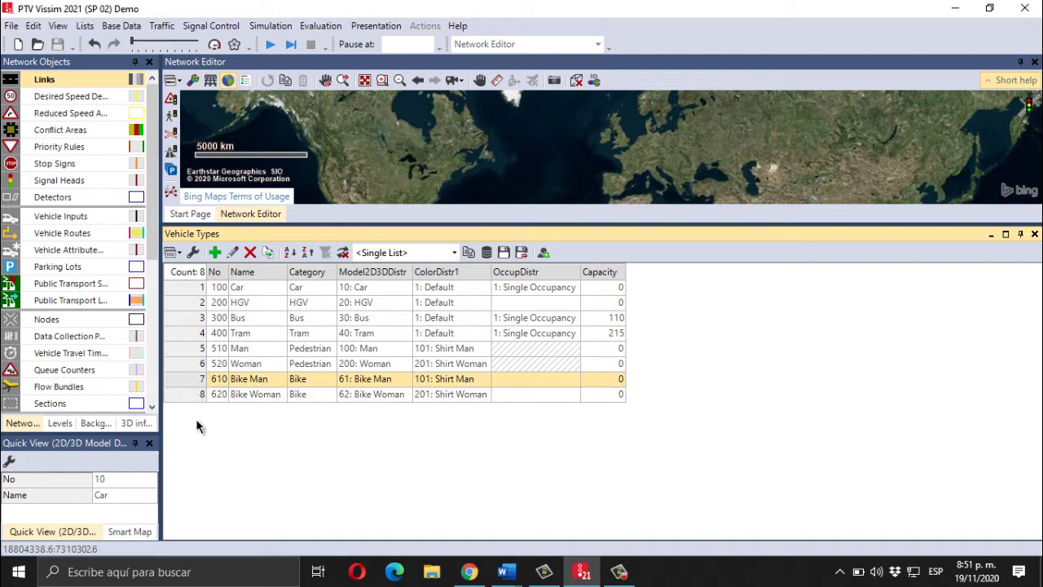
click(216, 254)
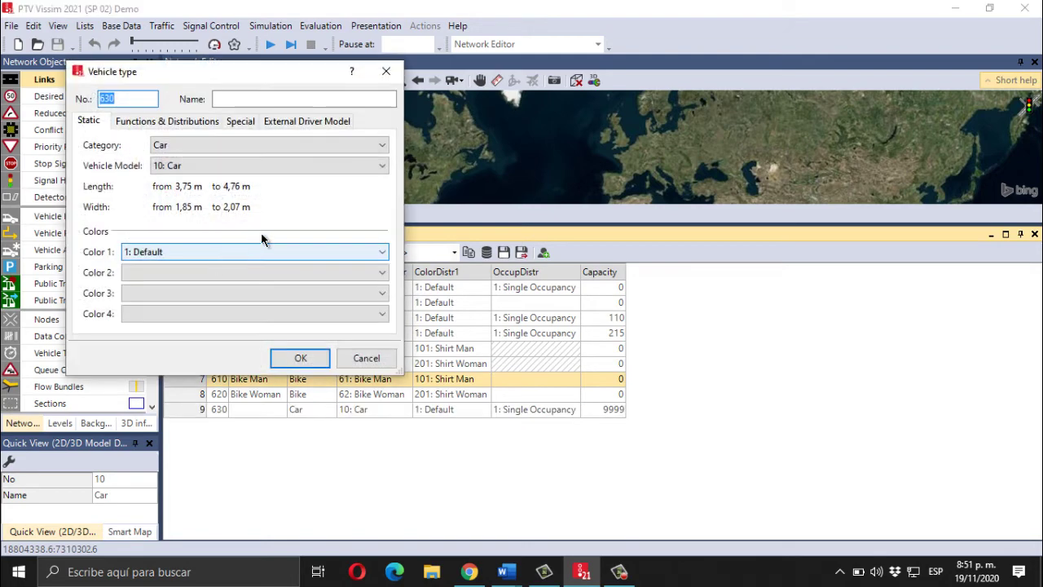
click(306, 96)
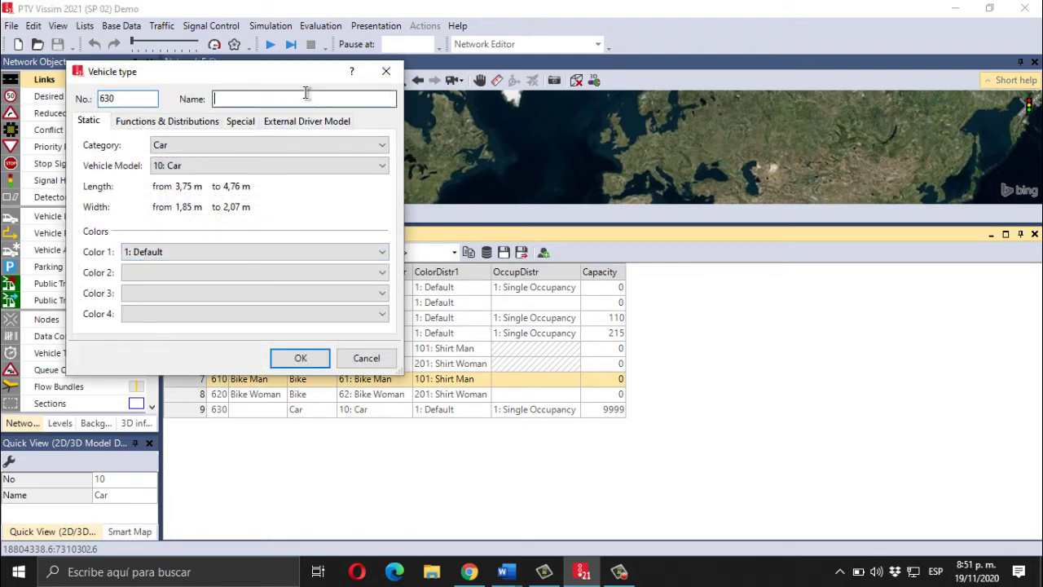
text(Bus Arti)
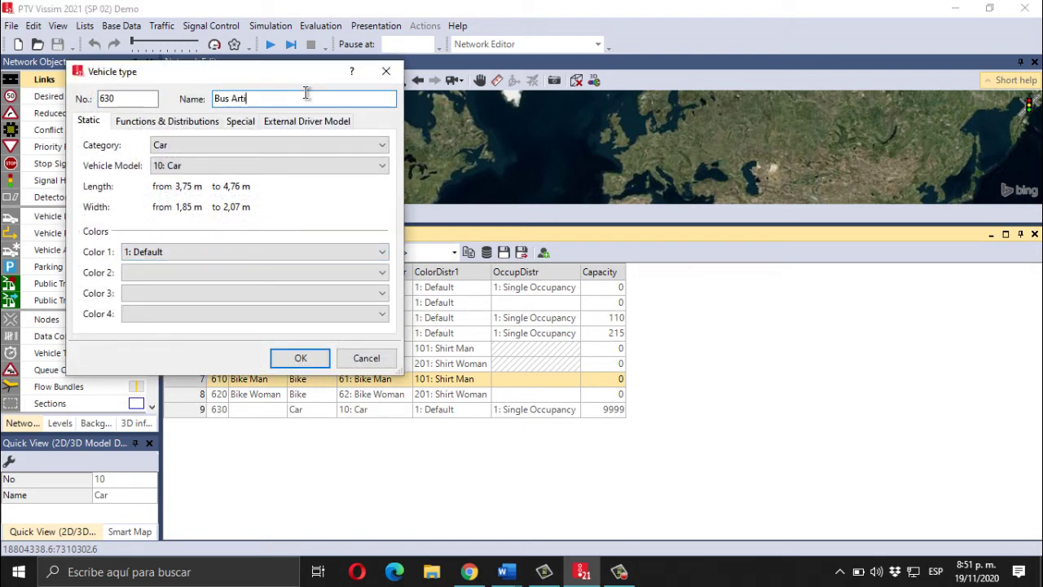
text(culado)
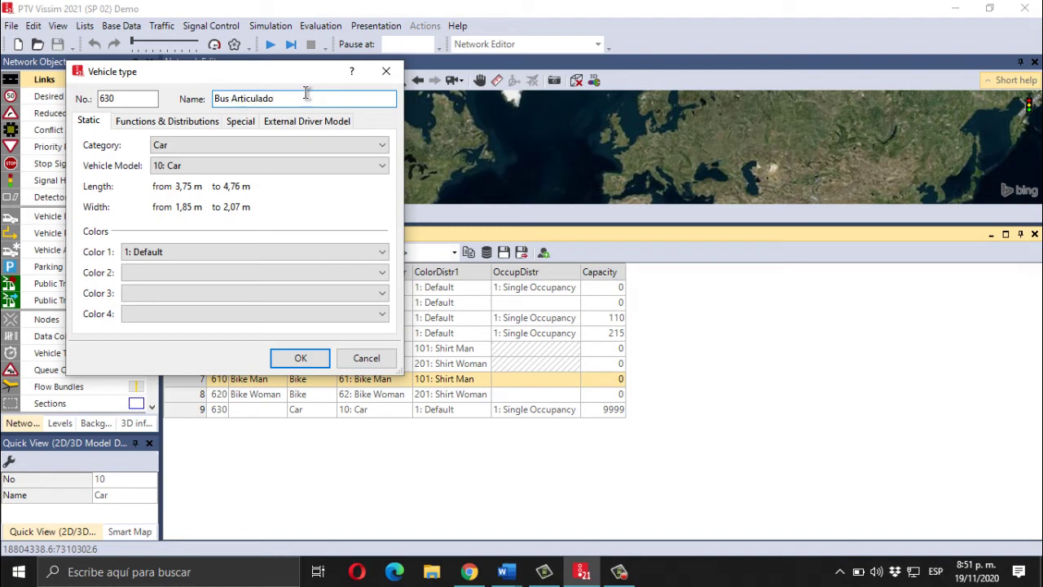
Set the new vehicle type's category to Bus and its vehicle model distribution to 310: Bus Articulado.
click(232, 148)
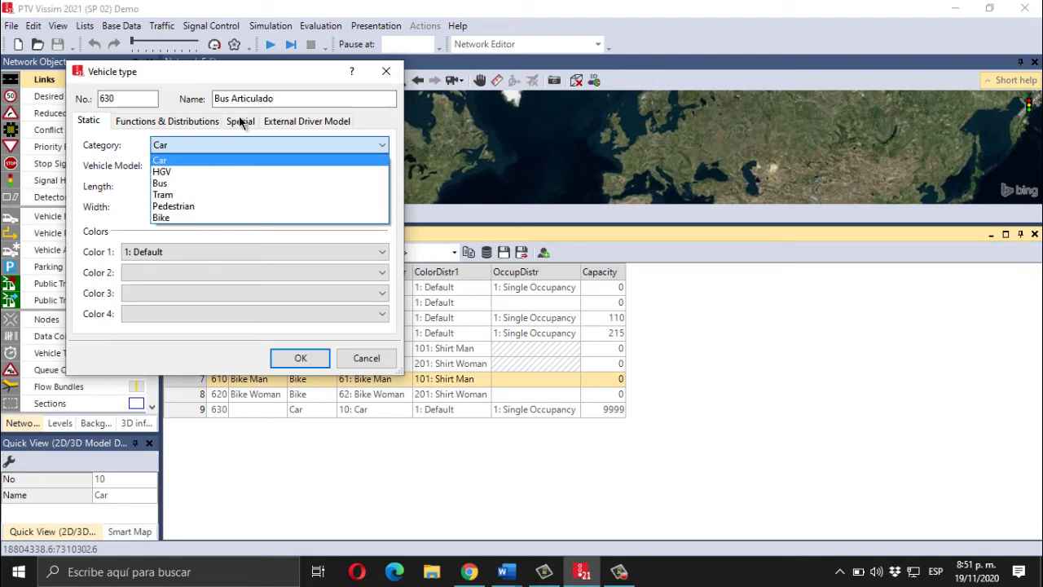
click(195, 183)
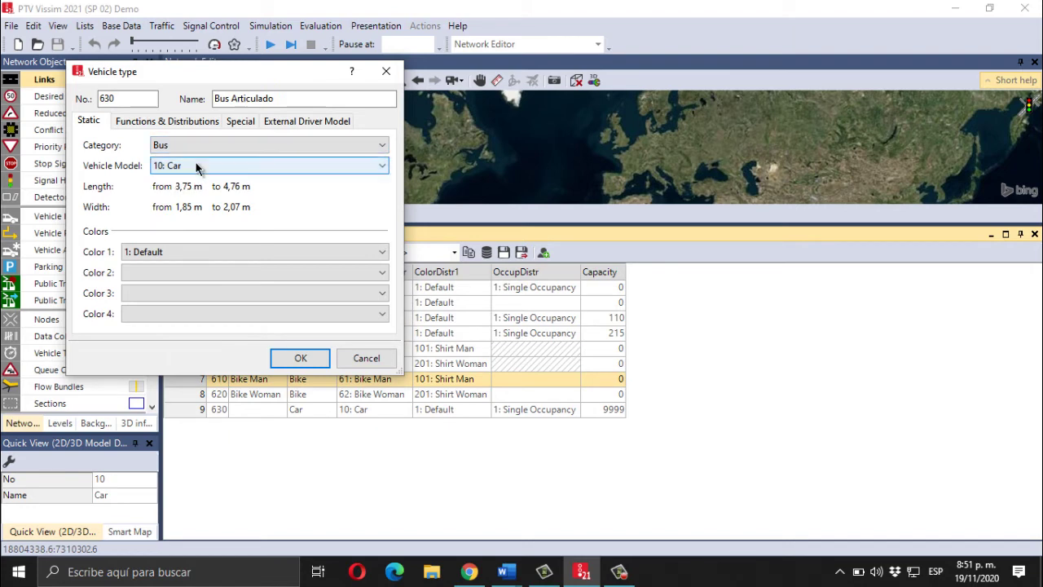
click(196, 163)
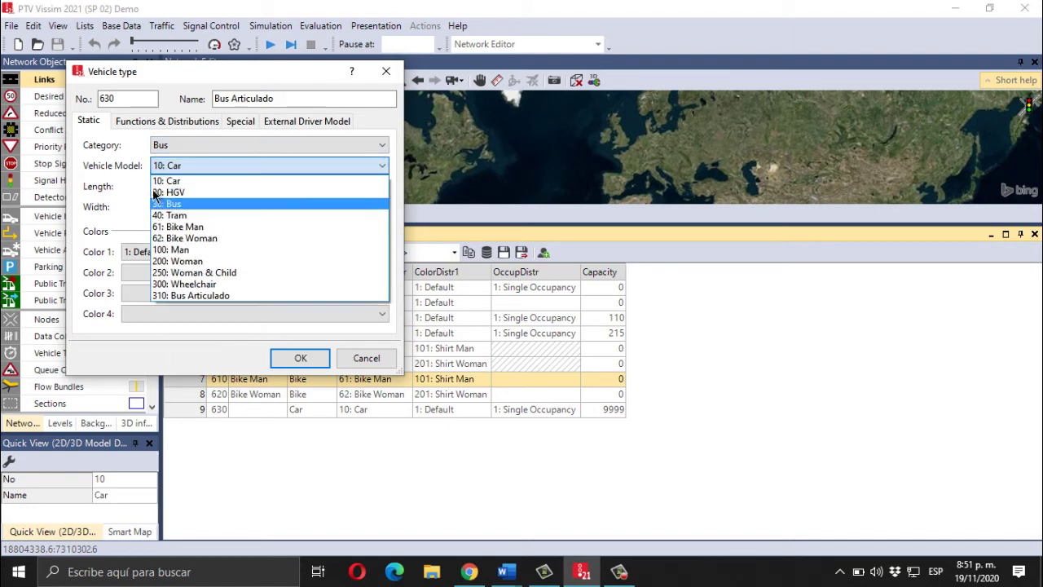
click(190, 297)
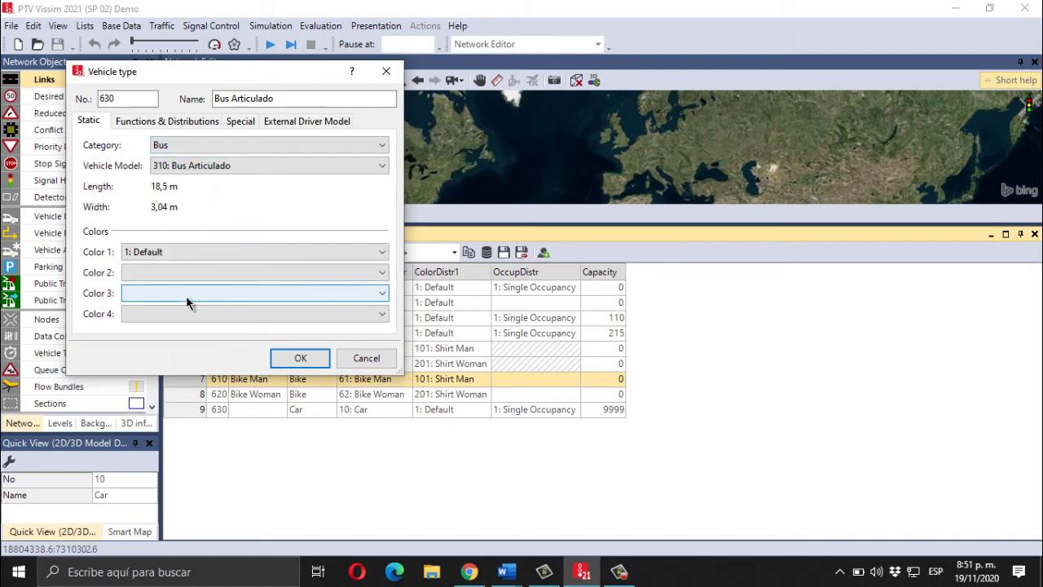
click(210, 251)
click(229, 253)
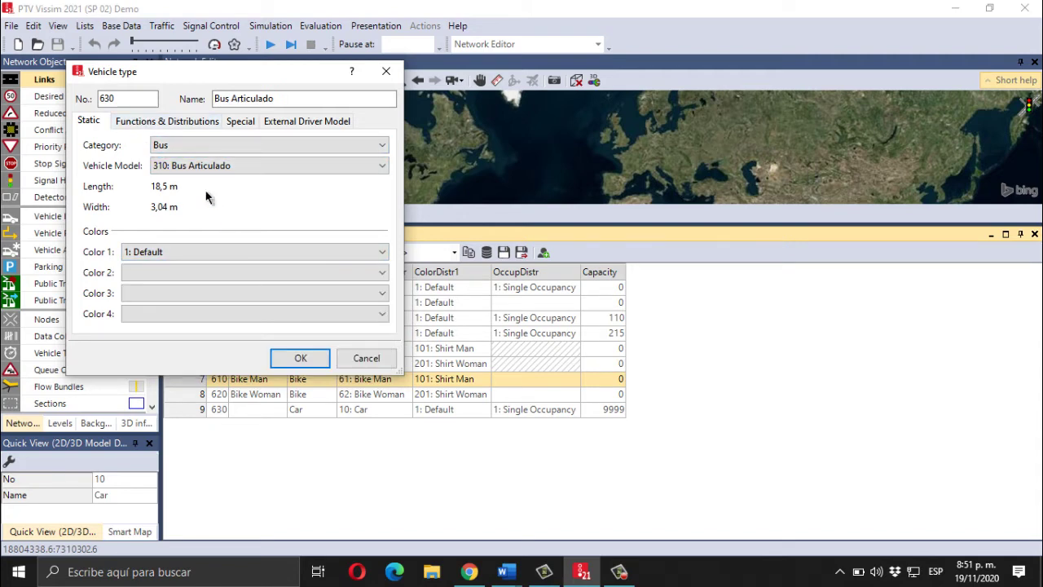
Set the maximum and desired acceleration and deceleration functions of the Bus Articulado type to 3: Bus and accept the vehicle type.
click(139, 122)
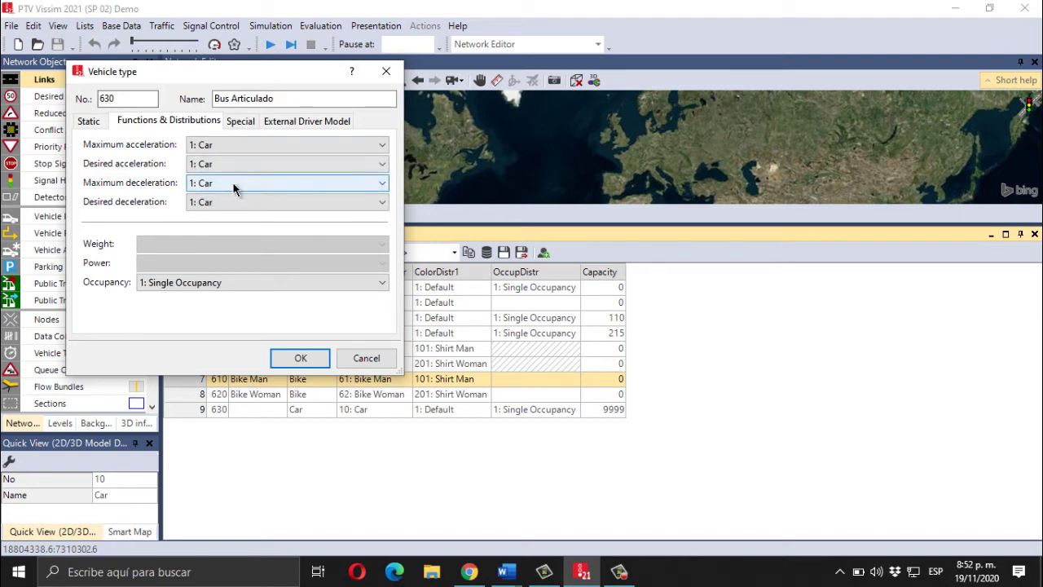
click(286, 145)
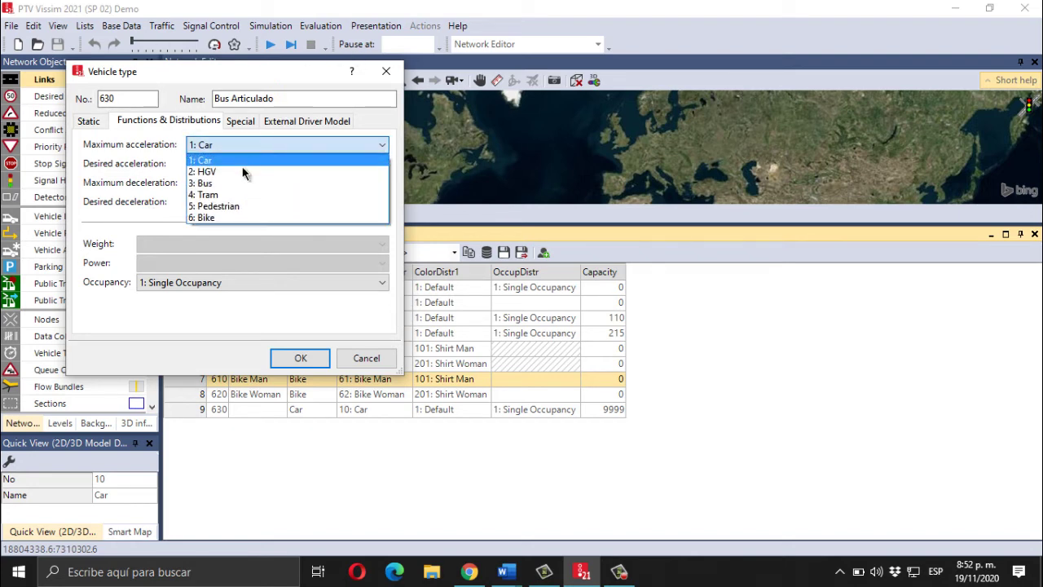
click(235, 184)
click(264, 163)
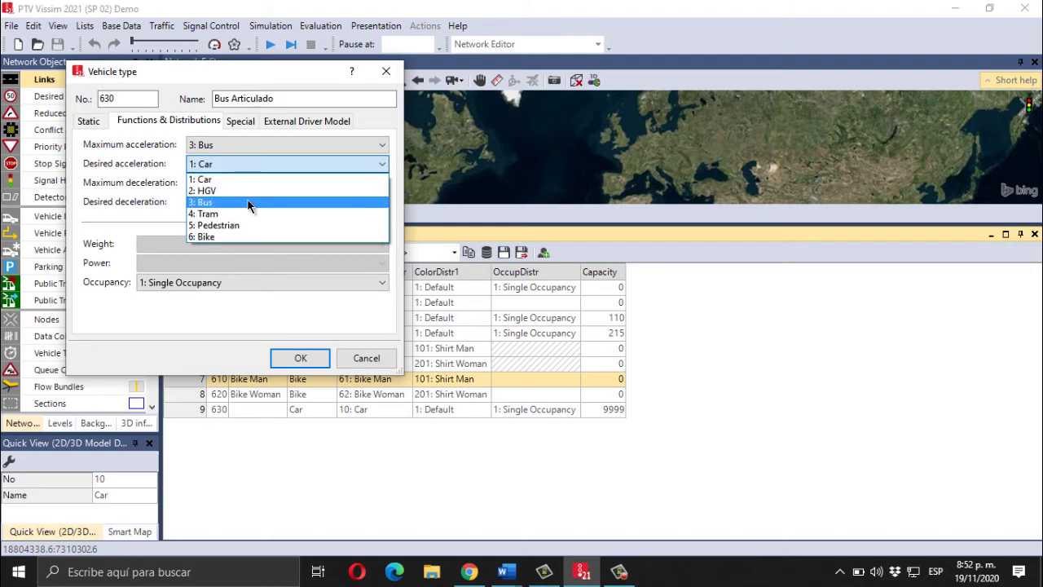
click(255, 200)
click(255, 184)
click(245, 223)
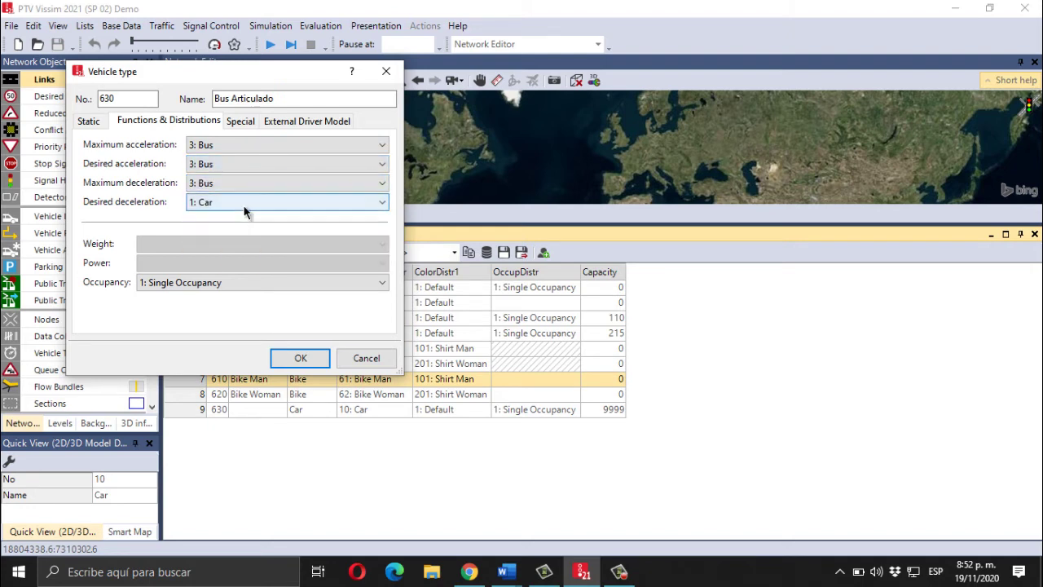
click(249, 202)
click(240, 241)
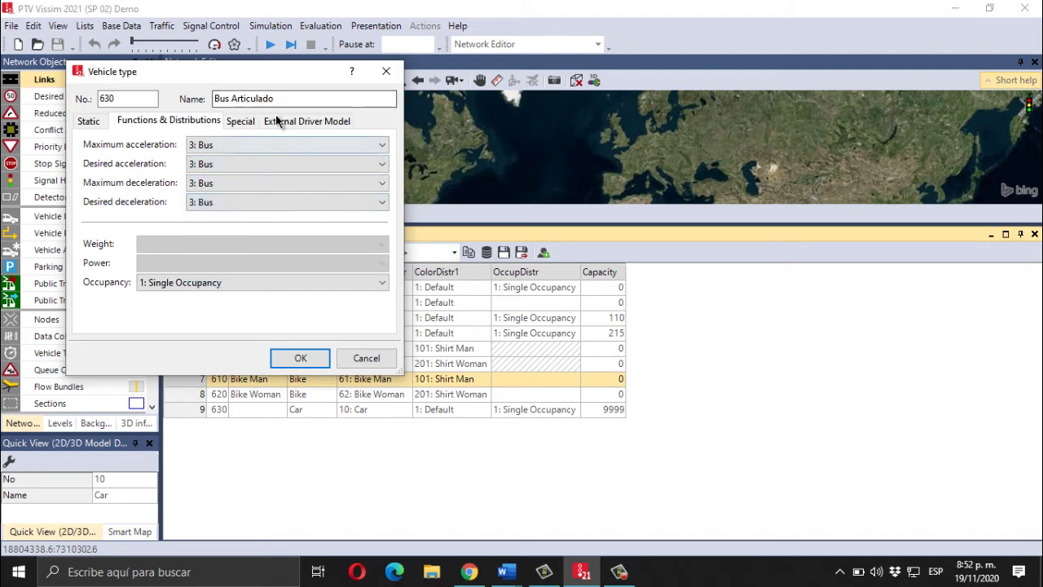
click(90, 122)
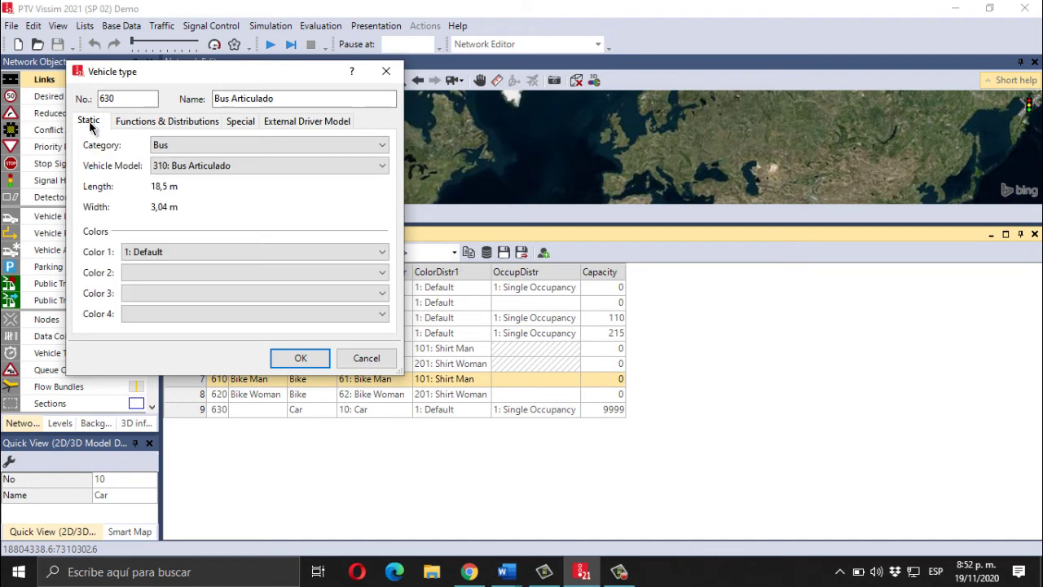
click(299, 361)
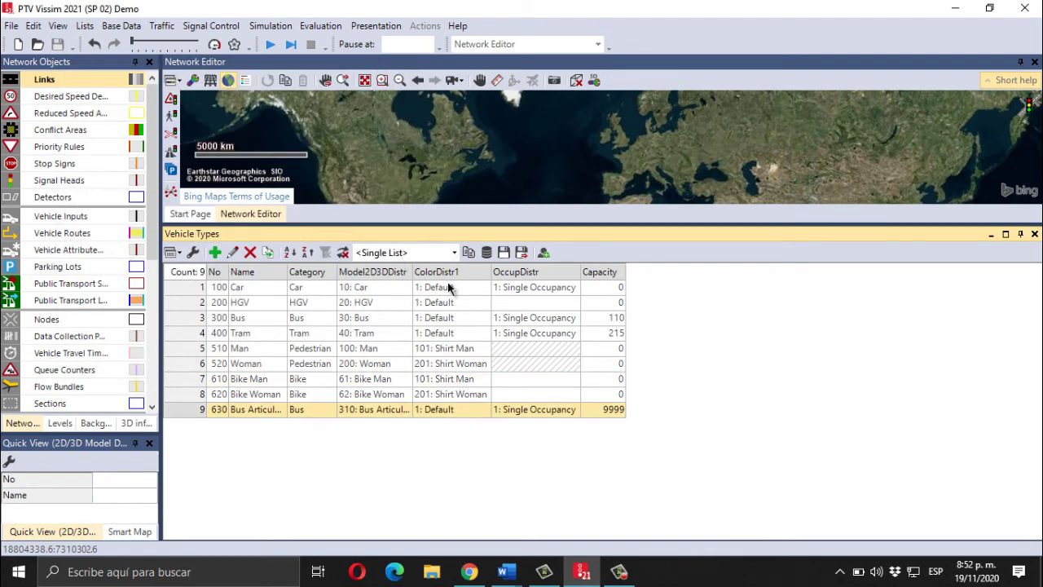
Set the capacity of the Bus Articulado vehicle type to 160.
click(498, 410)
click(616, 410)
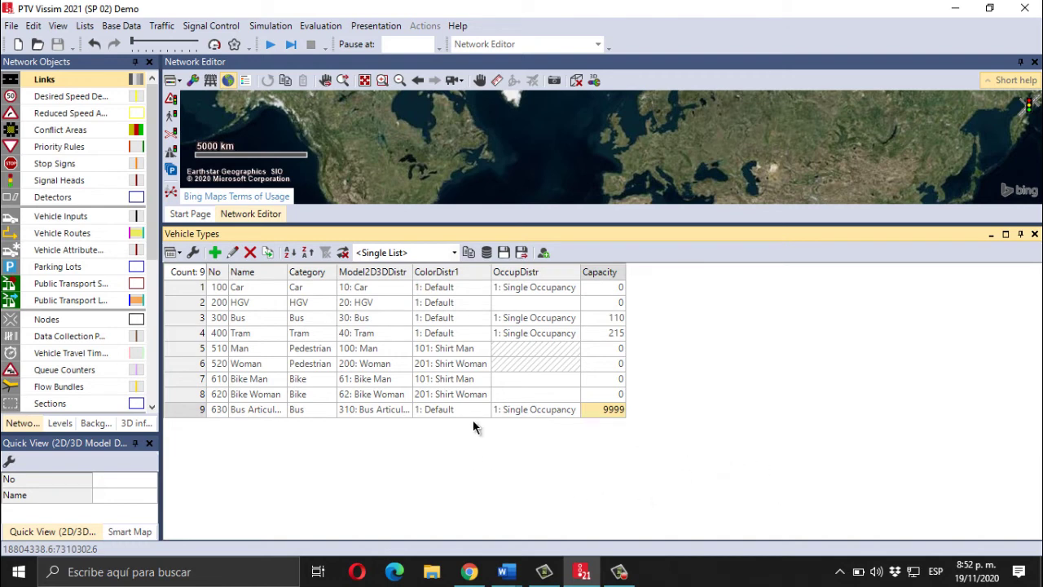
text(150)
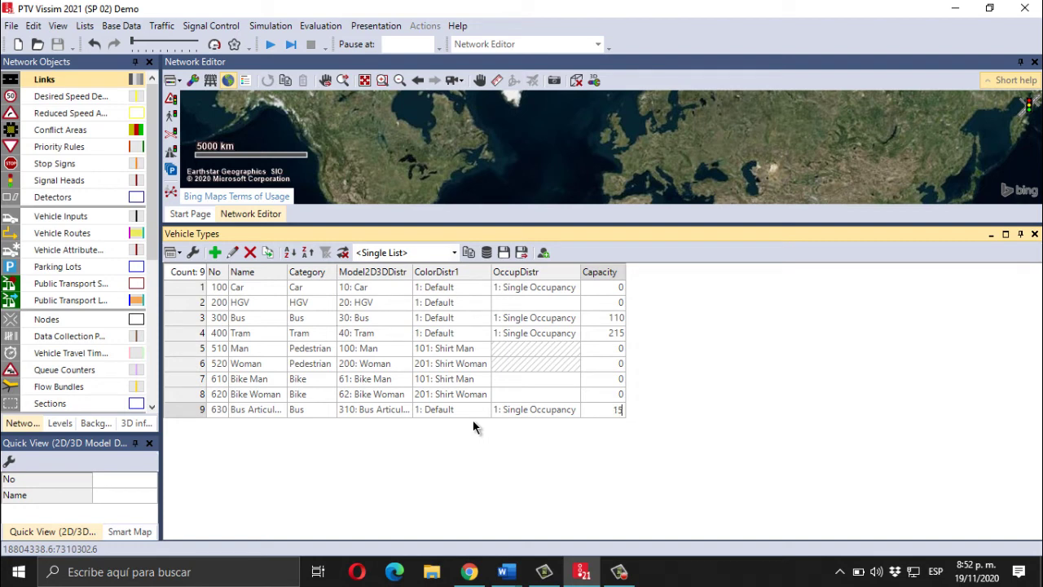
key(Return)
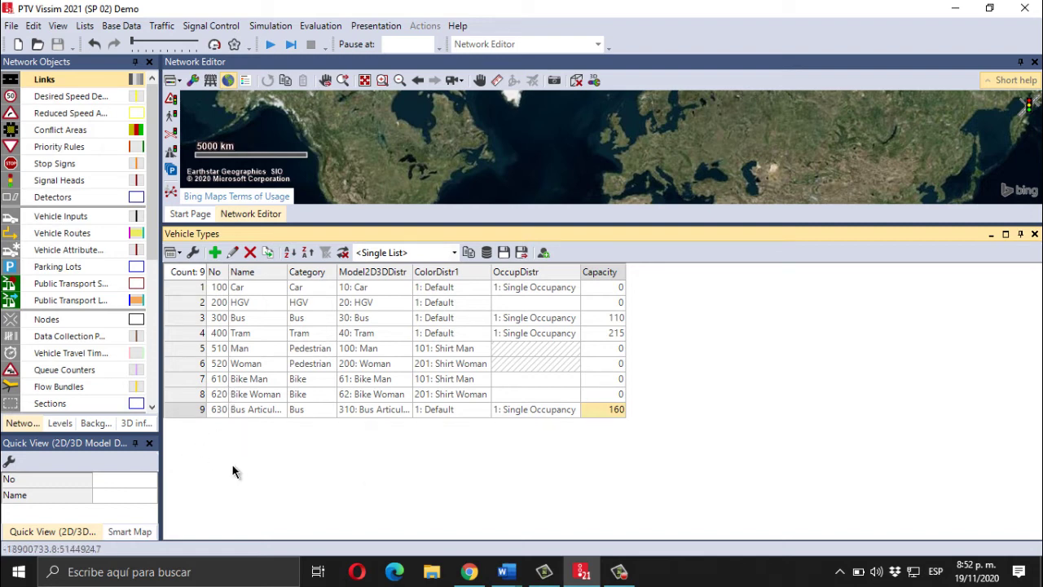
click(190, 408)
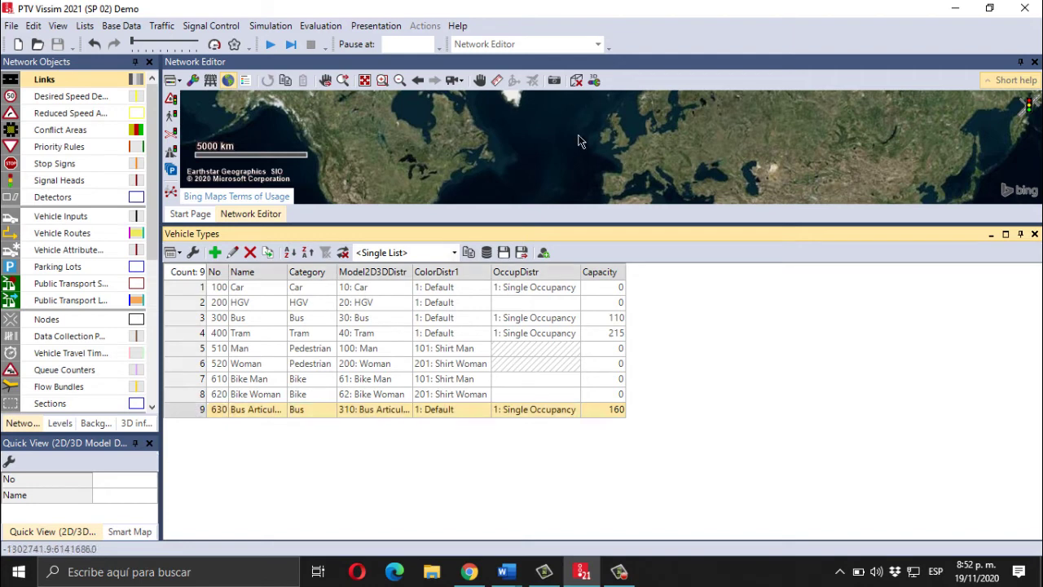
Add a vehicle class named Bus Articulado and widen the name column to fit the full name.
click(119, 25)
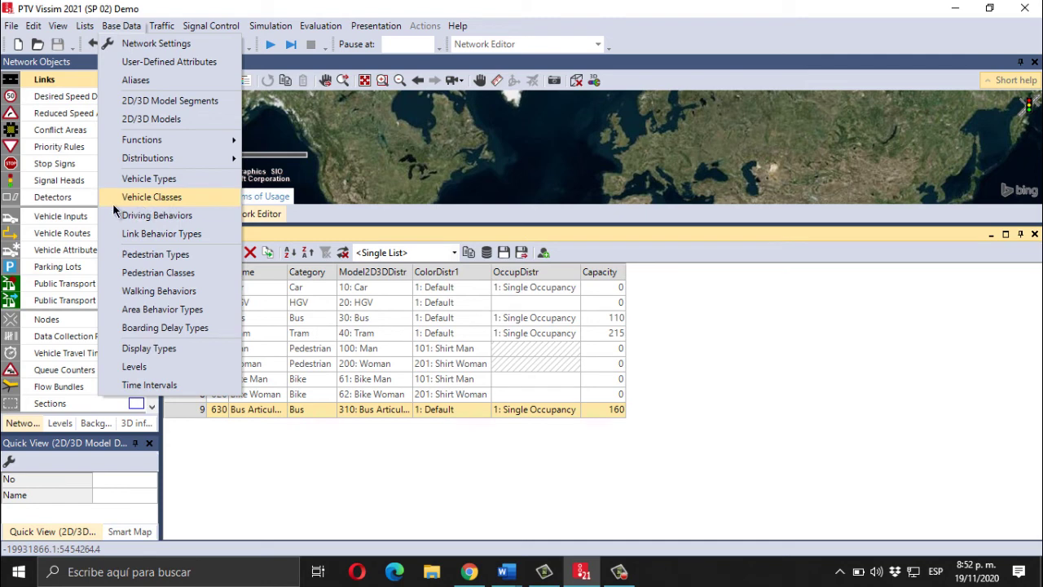
click(186, 202)
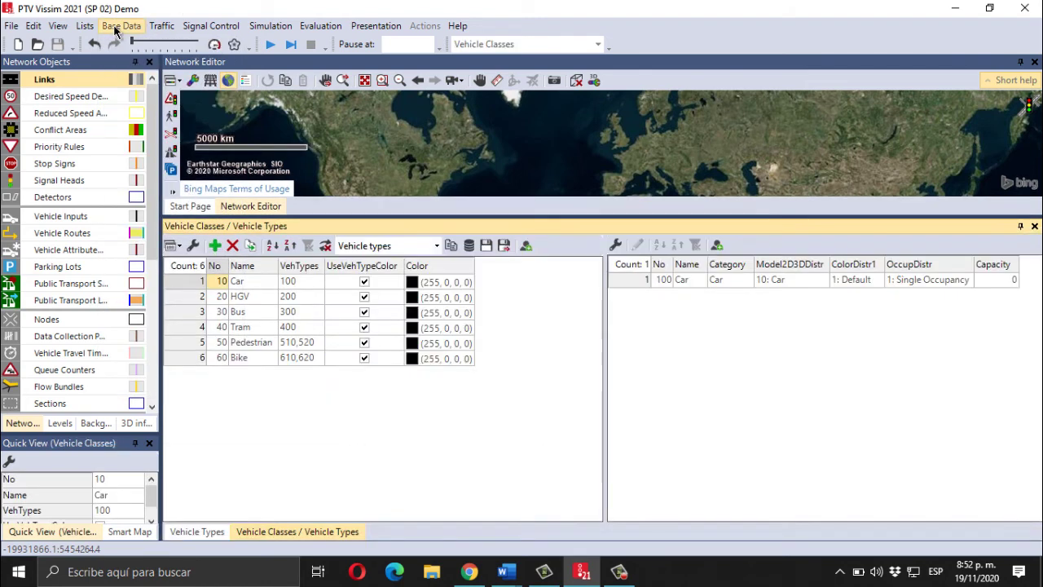
click(120, 25)
click(363, 465)
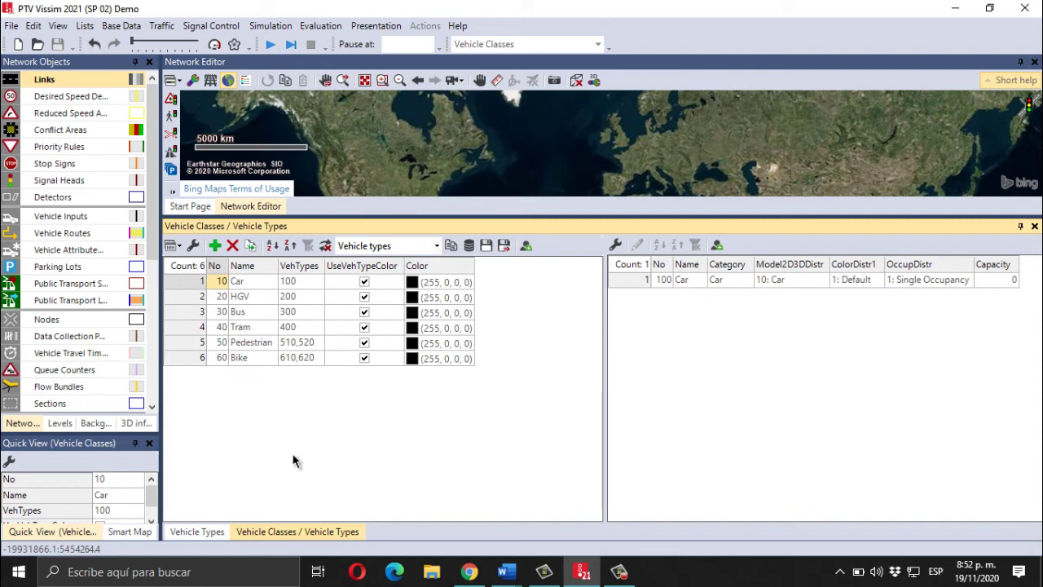
click(215, 246)
click(263, 375)
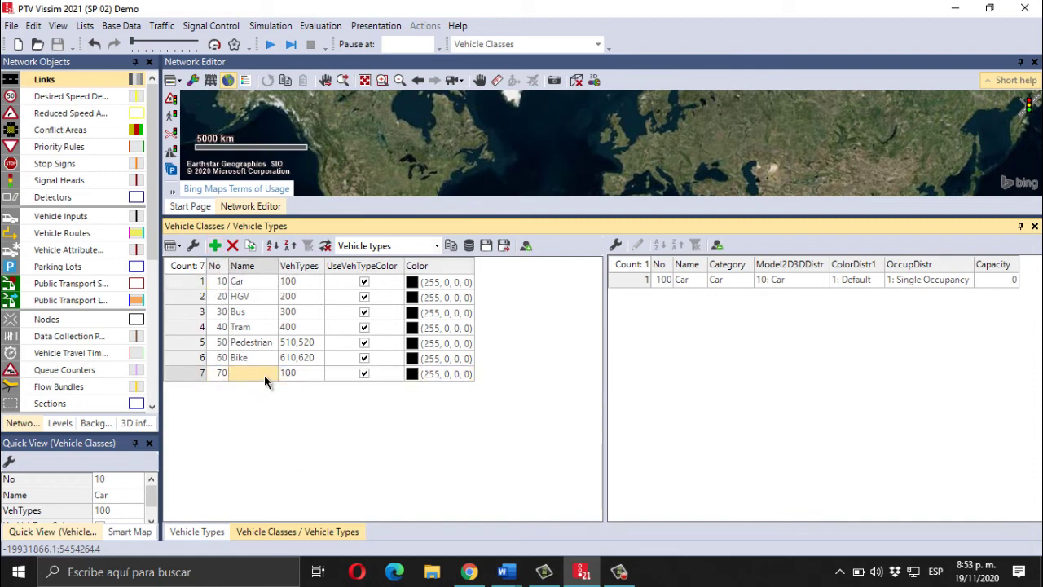
click(265, 373)
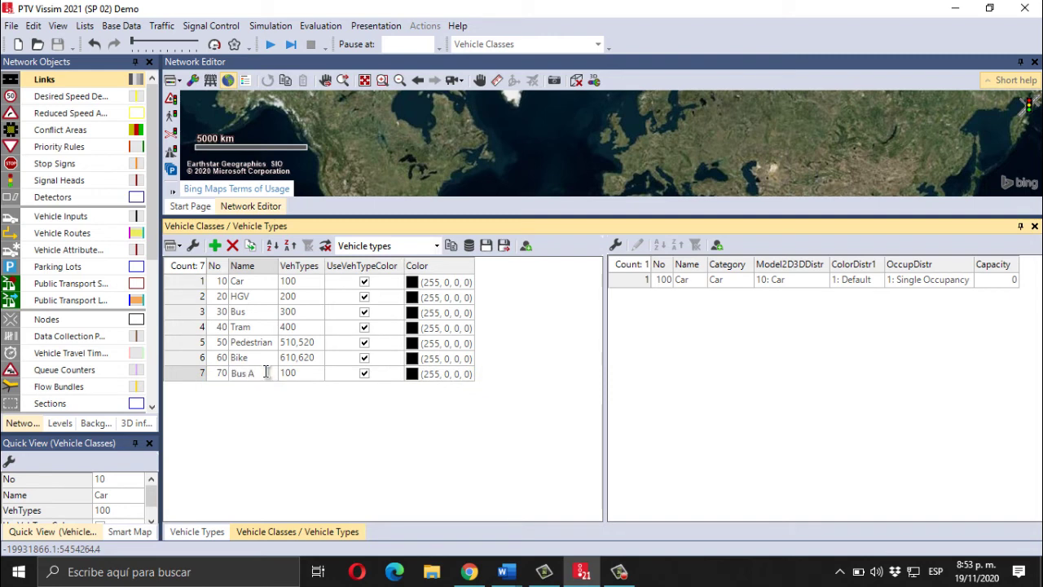
text(Bus Articulado)
key(Return)
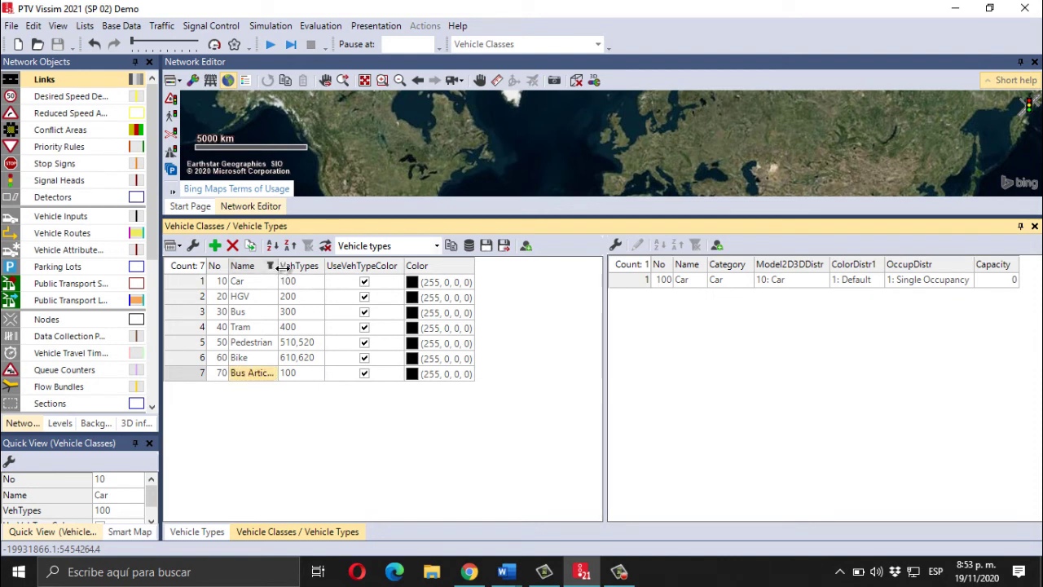
double_click(278, 265)
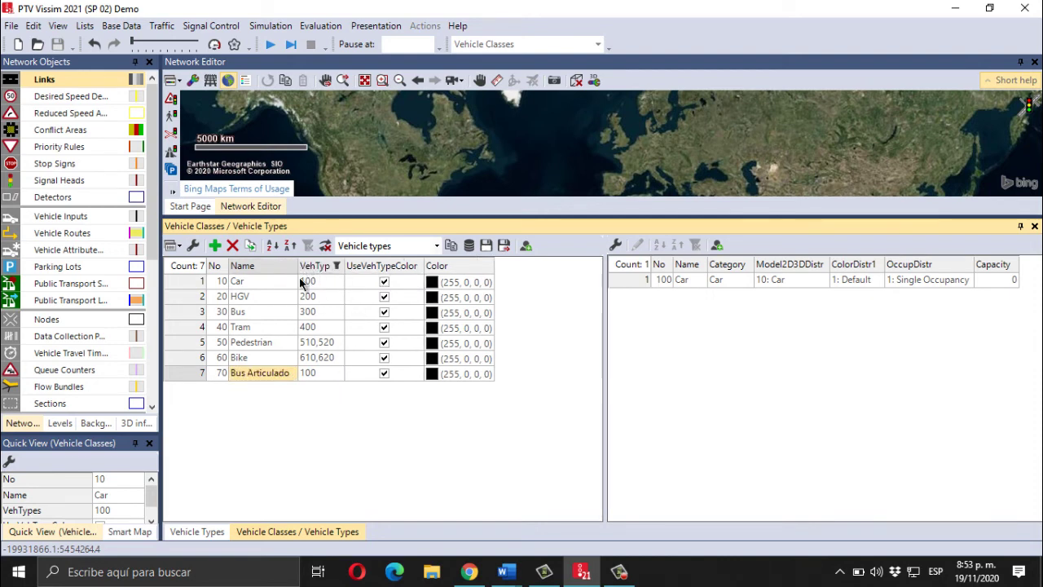
Assign only vehicle type 630: Bus Articulado to the Bus Articulado class, removing 100: Car, and close the vehicle class and type lists.
click(198, 531)
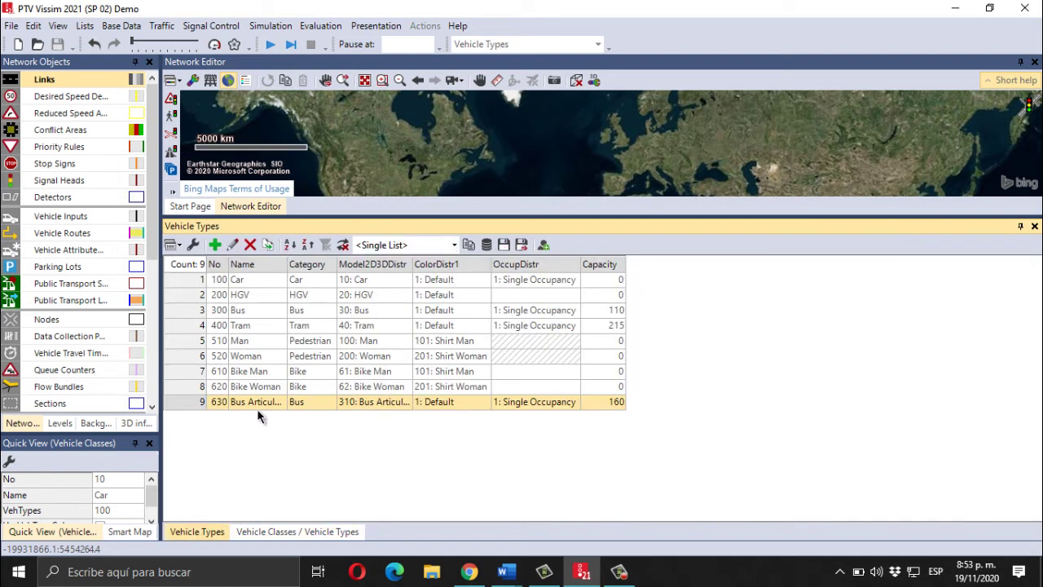
click(273, 534)
click(335, 372)
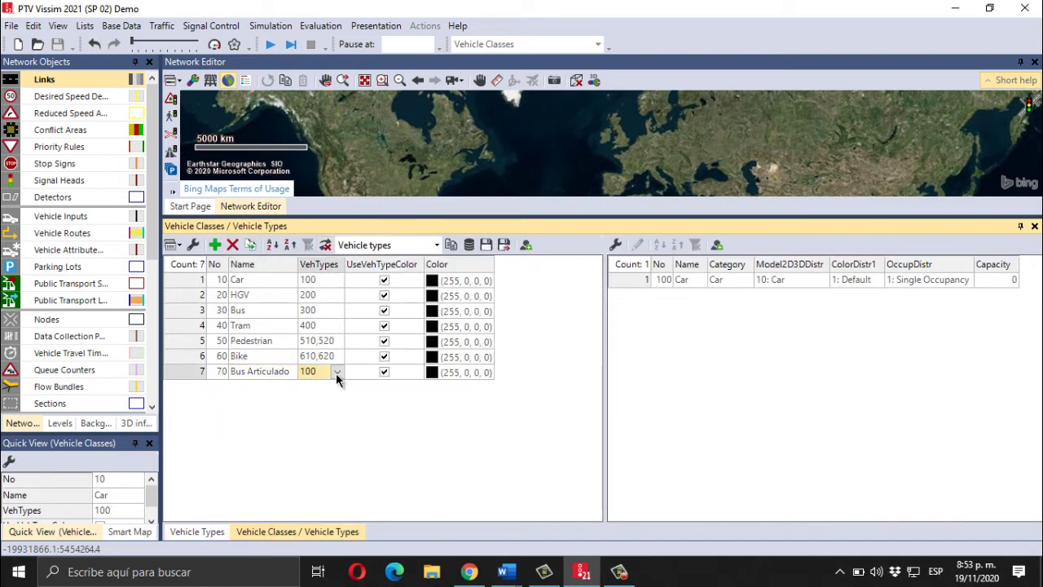
click(337, 373)
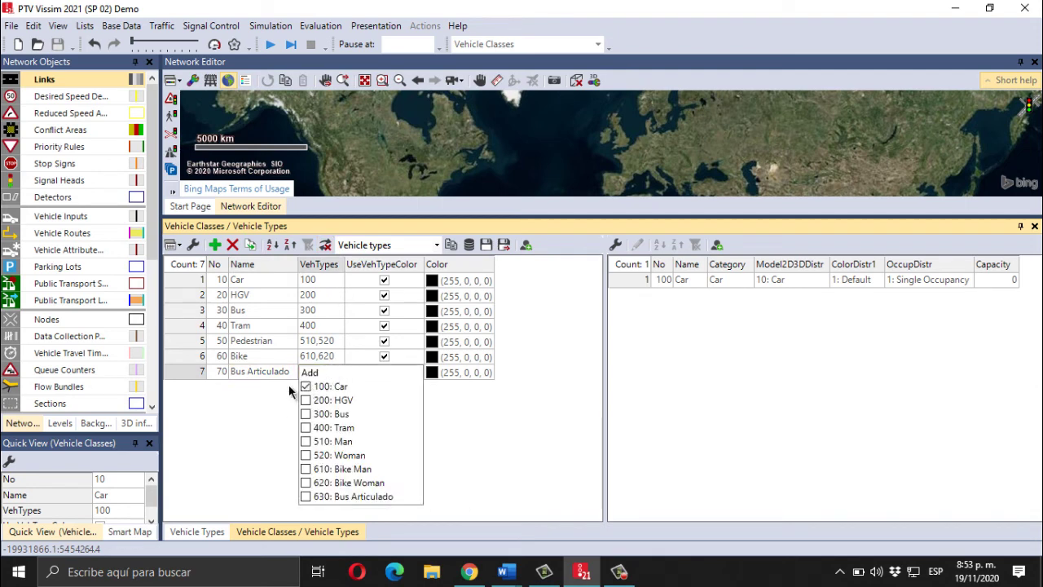
click(307, 388)
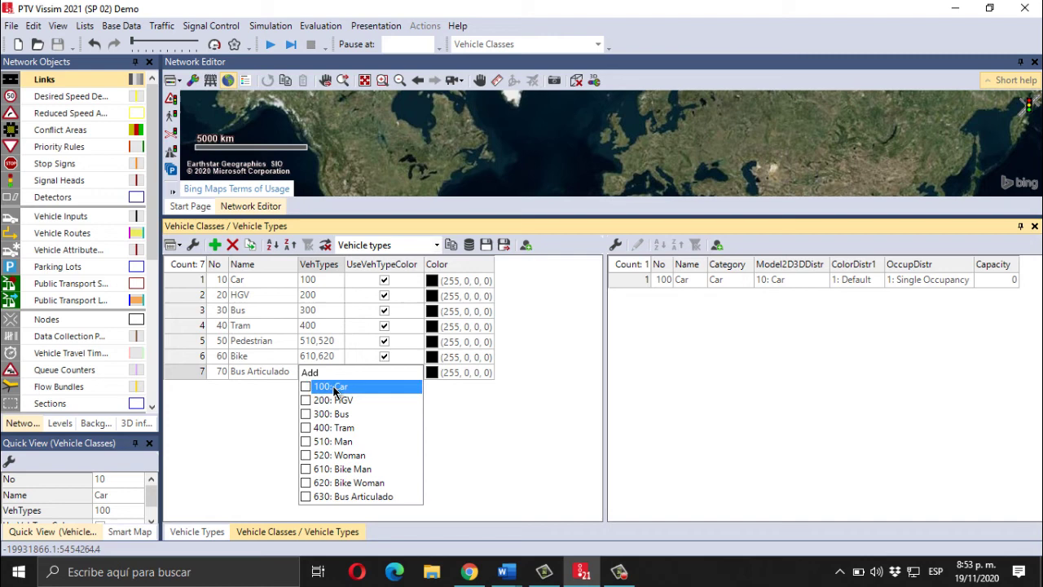
click(306, 498)
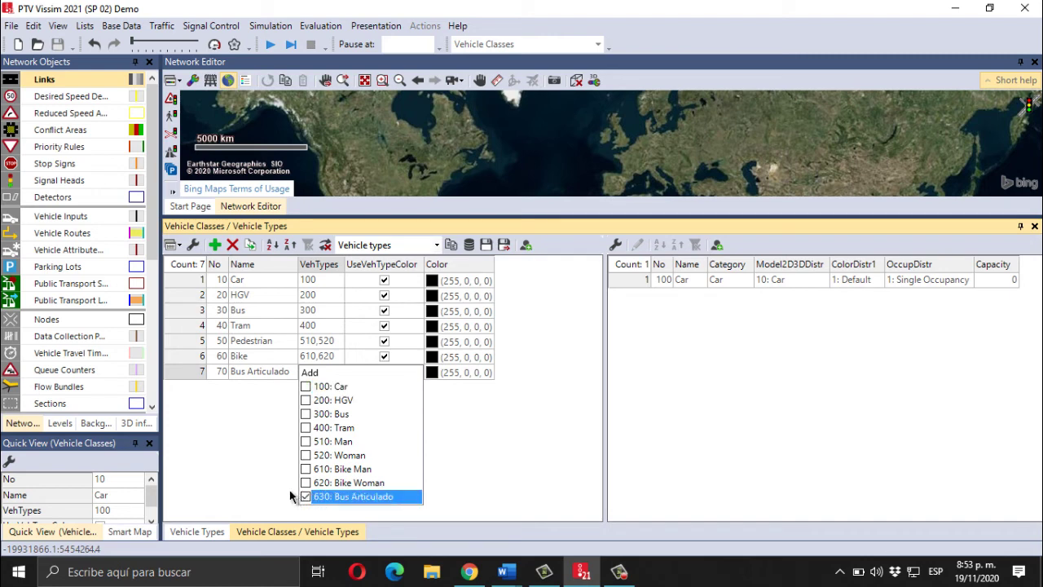
click(284, 487)
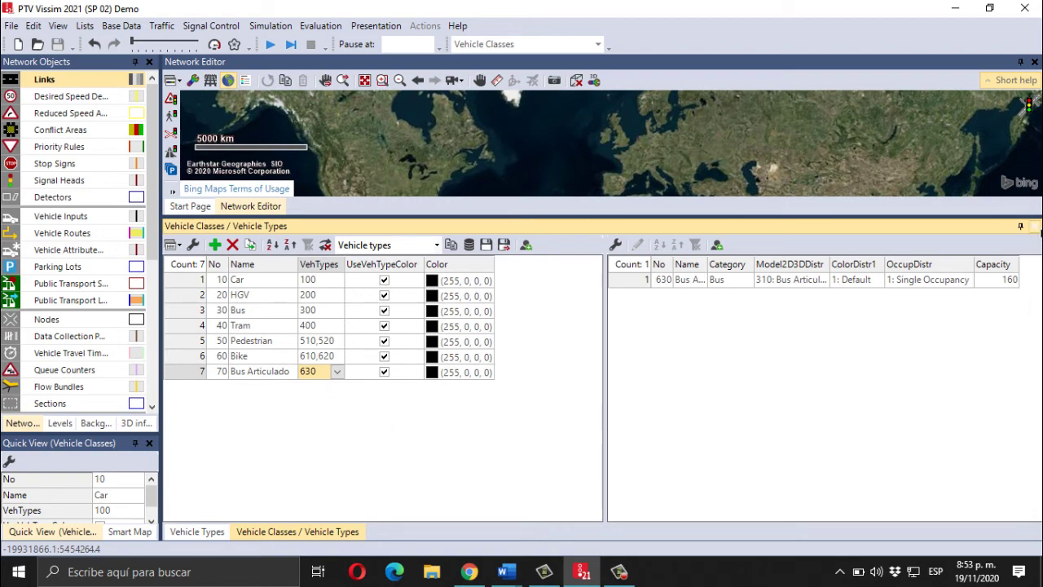
click(1034, 227)
click(1036, 235)
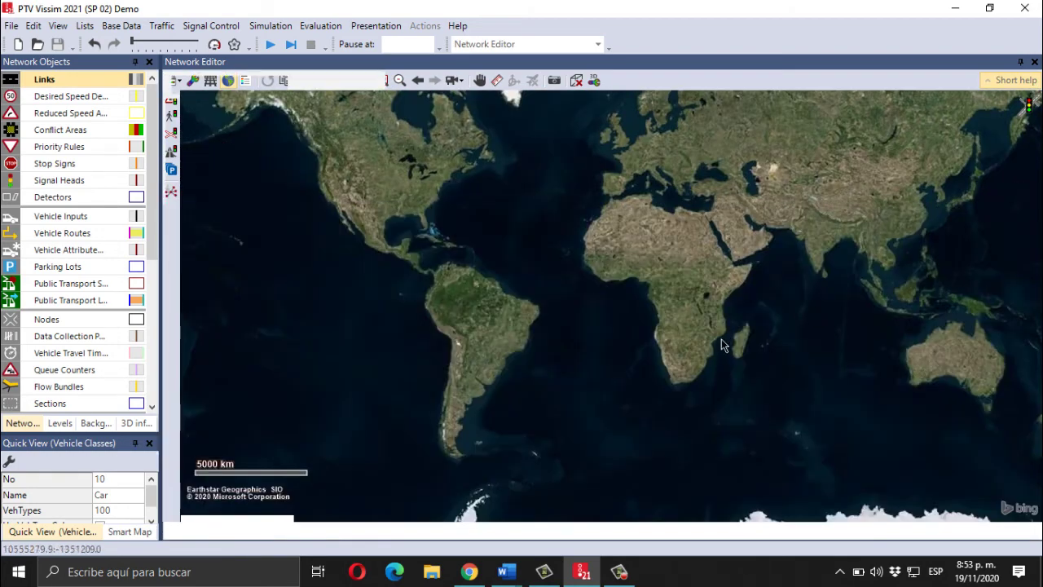
Hide the background map and draw a straight horizontal single-lane link about 233 m long, accepting its default attributes.
click(227, 82)
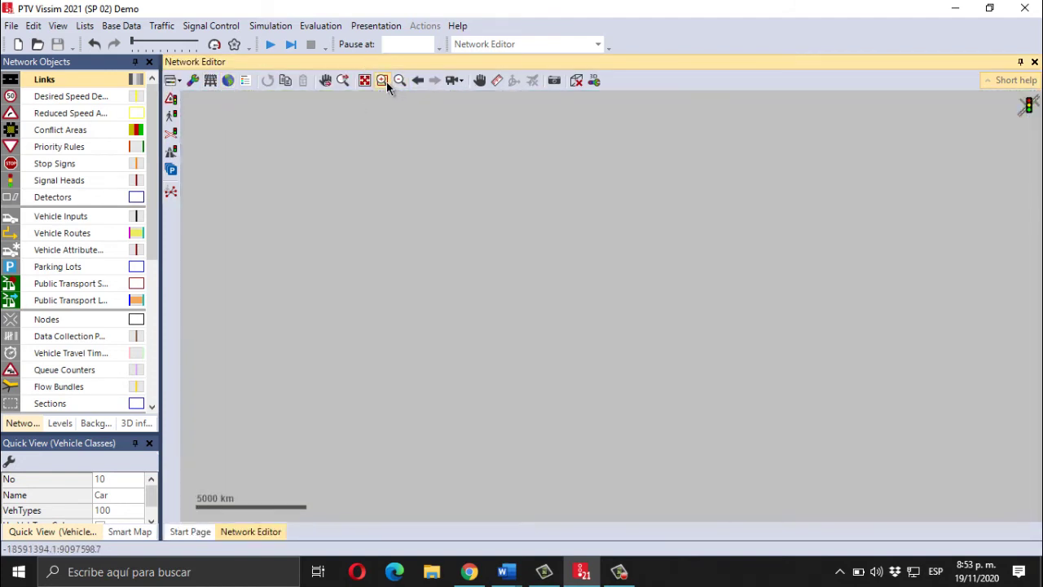
click(382, 79)
drag(341, 214, 447, 263)
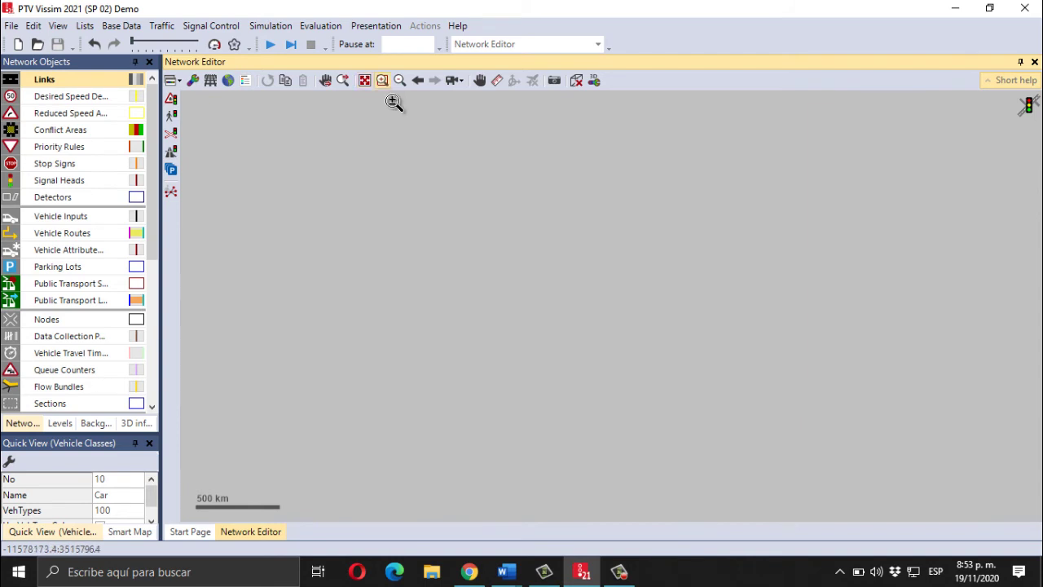
drag(394, 102, 424, 218)
click(382, 80)
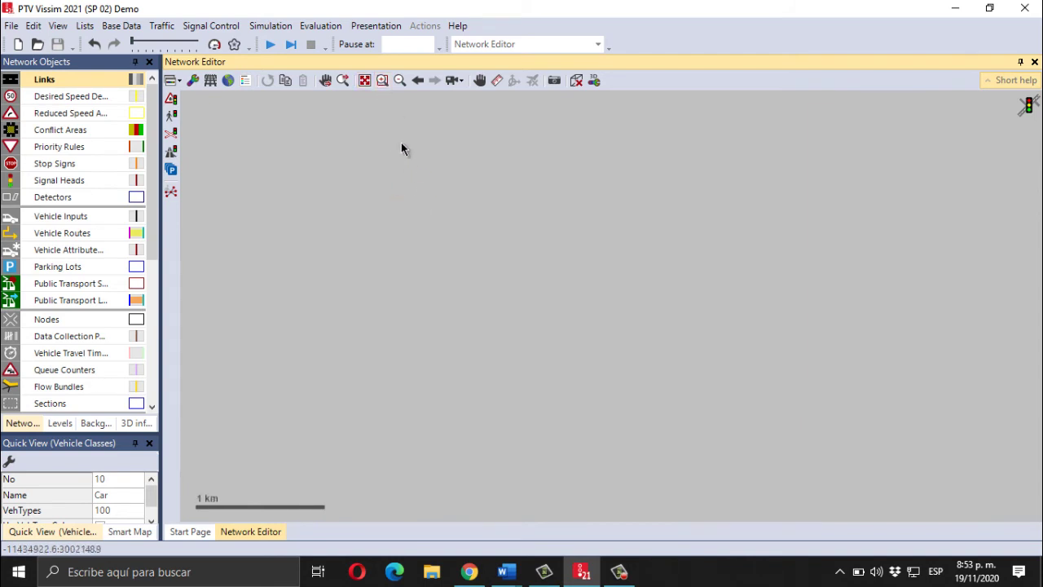
click(382, 79)
drag(409, 182, 432, 203)
scroll(410, 261, down, 1)
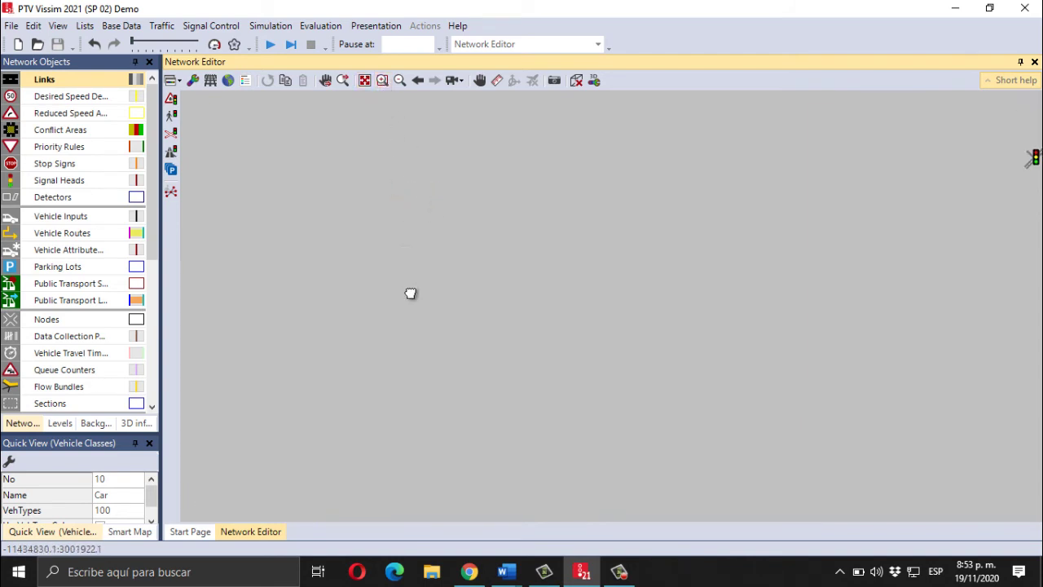
scroll(405, 144, down, 1)
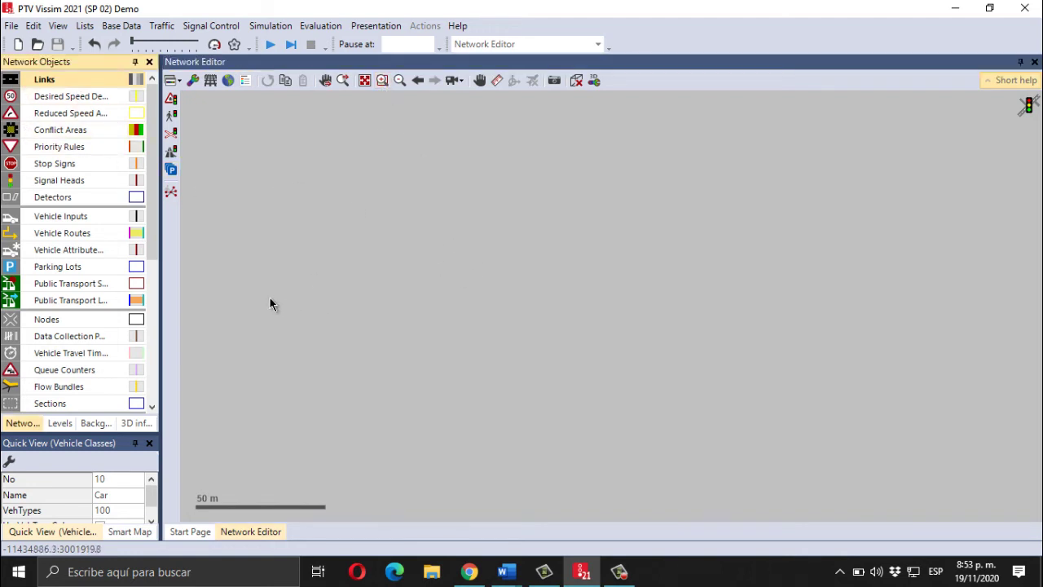
drag(268, 297, 942, 298)
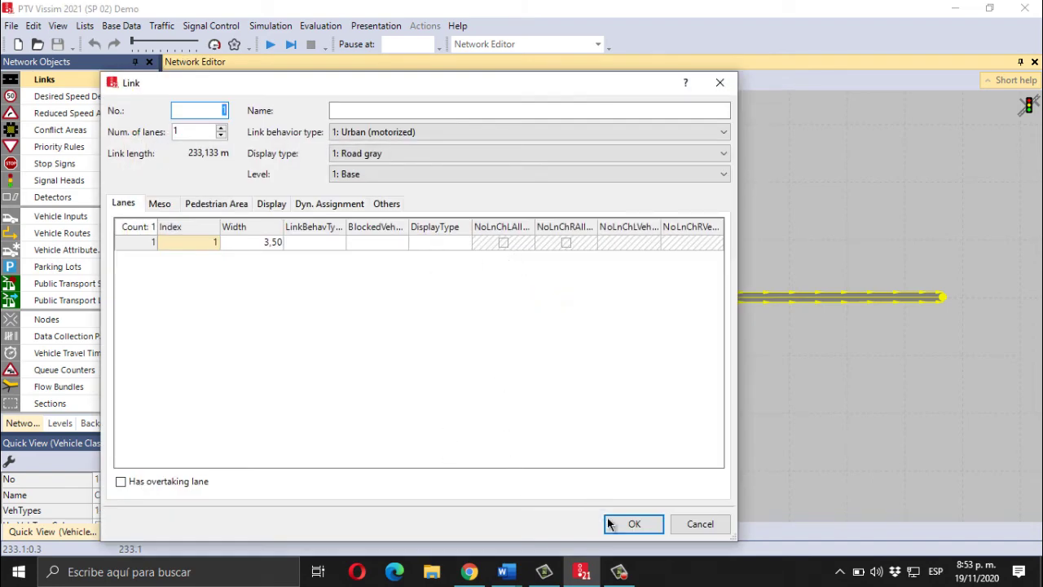
click(627, 523)
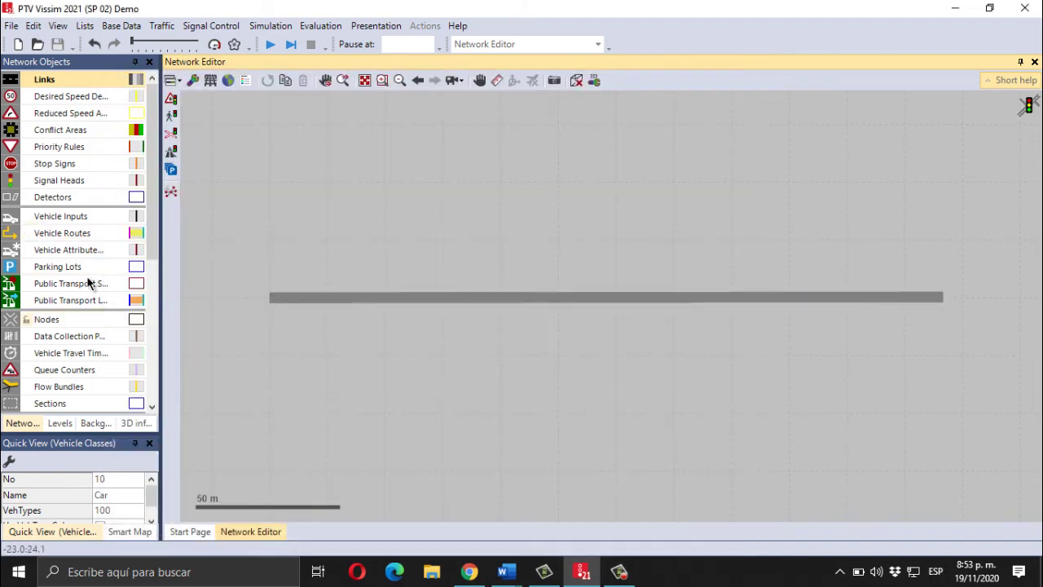
Add a vehicle input at the start of the link and set its volume to 500.
click(80, 216)
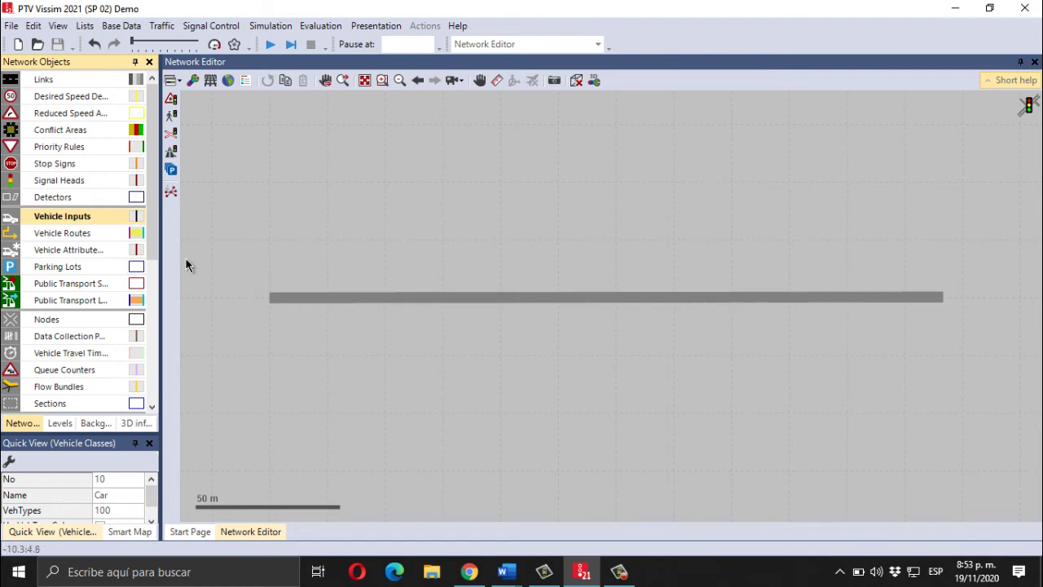
ctrl+right_click(280, 297)
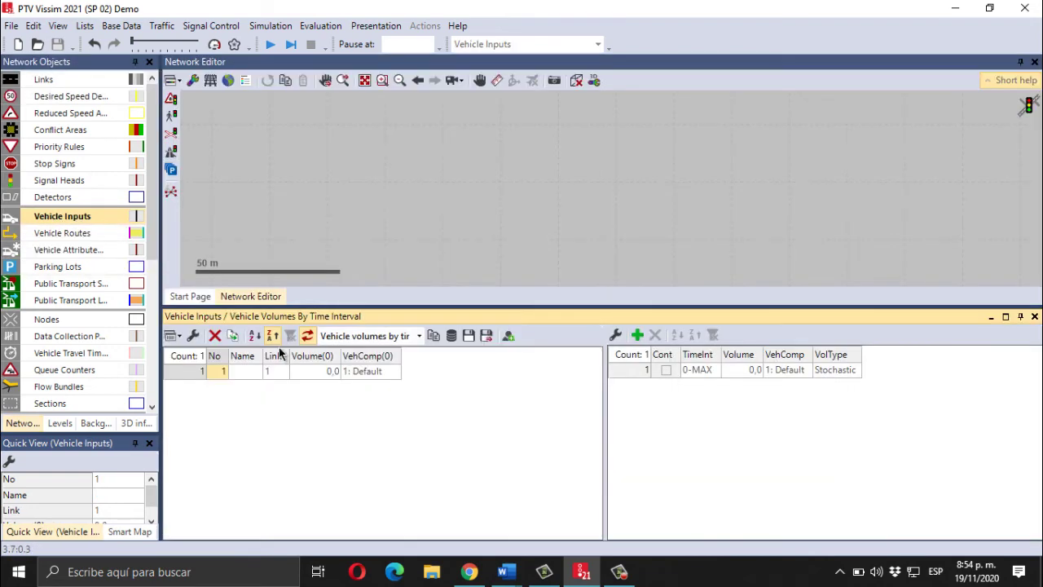
click(407, 163)
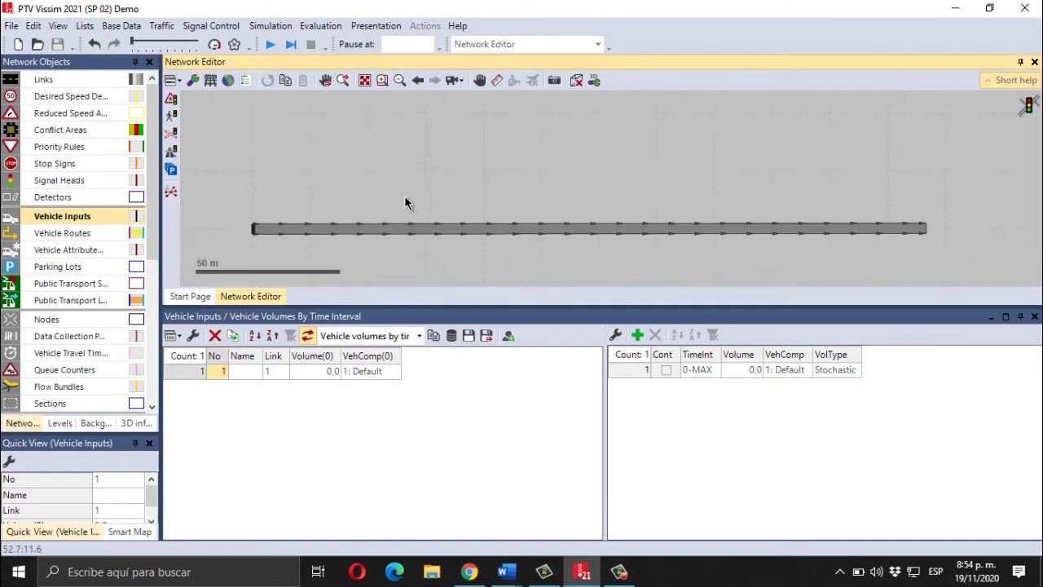
click(325, 372)
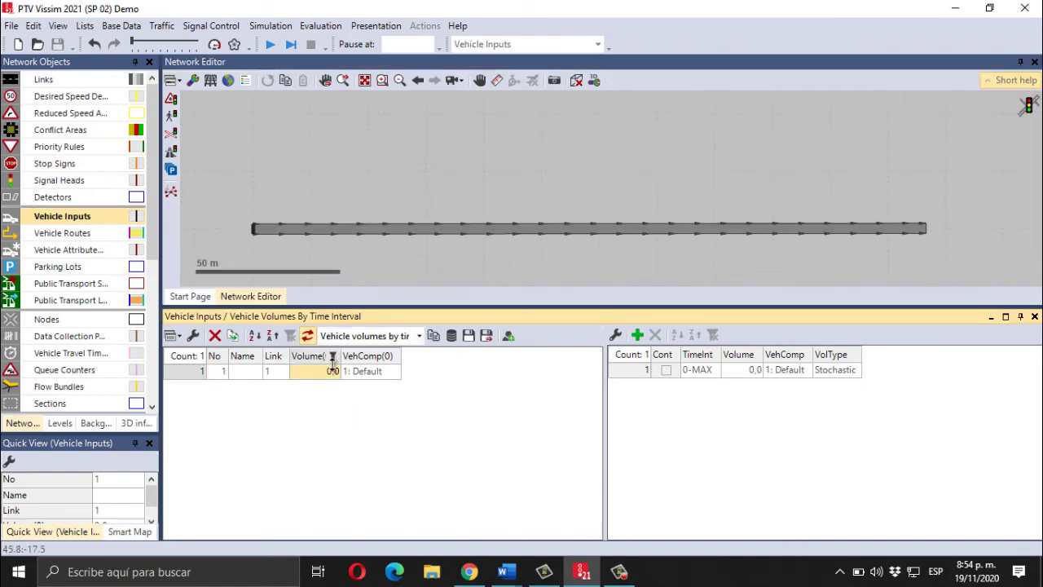
click(333, 371)
key(Return)
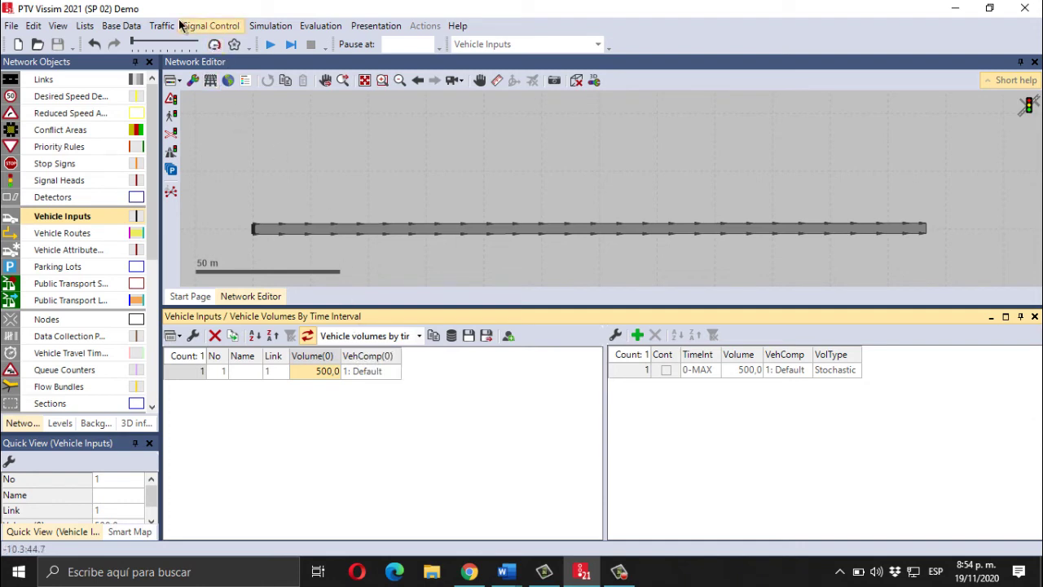
Open the vehicle compositions list with its relative flows and select the Default composition.
click(119, 25)
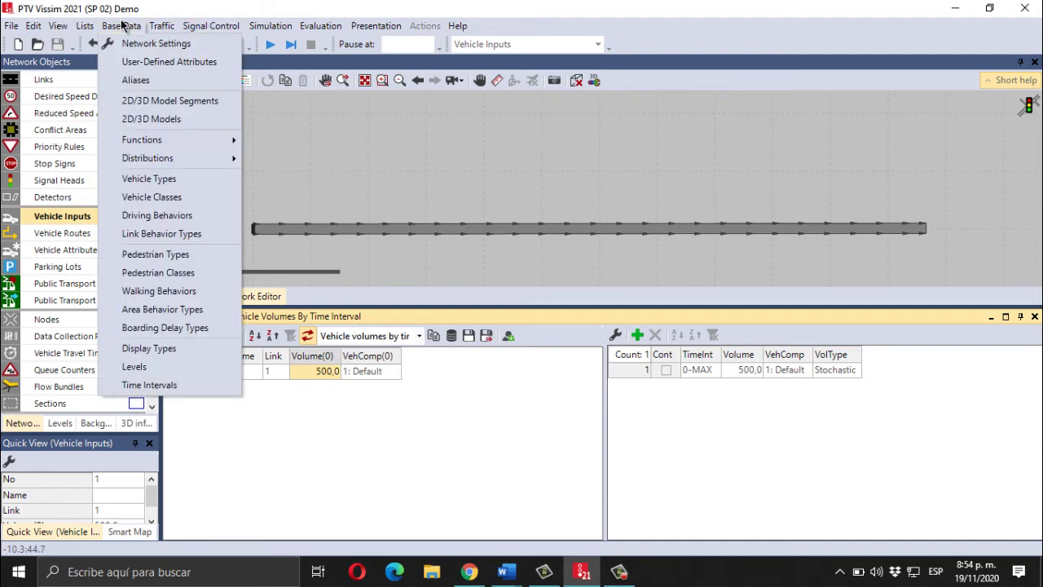
mouse_move(161, 30)
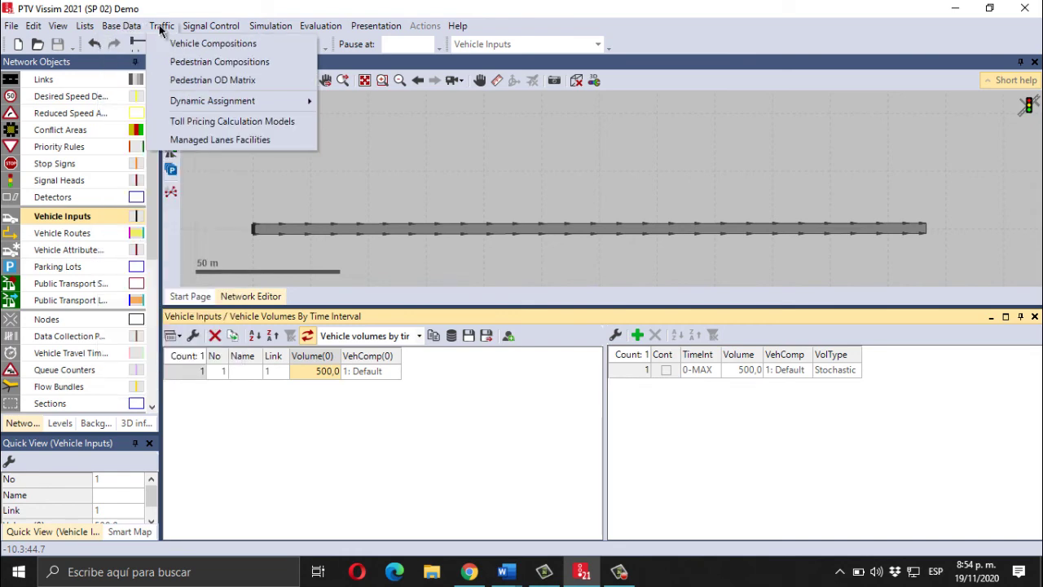
key(Left)
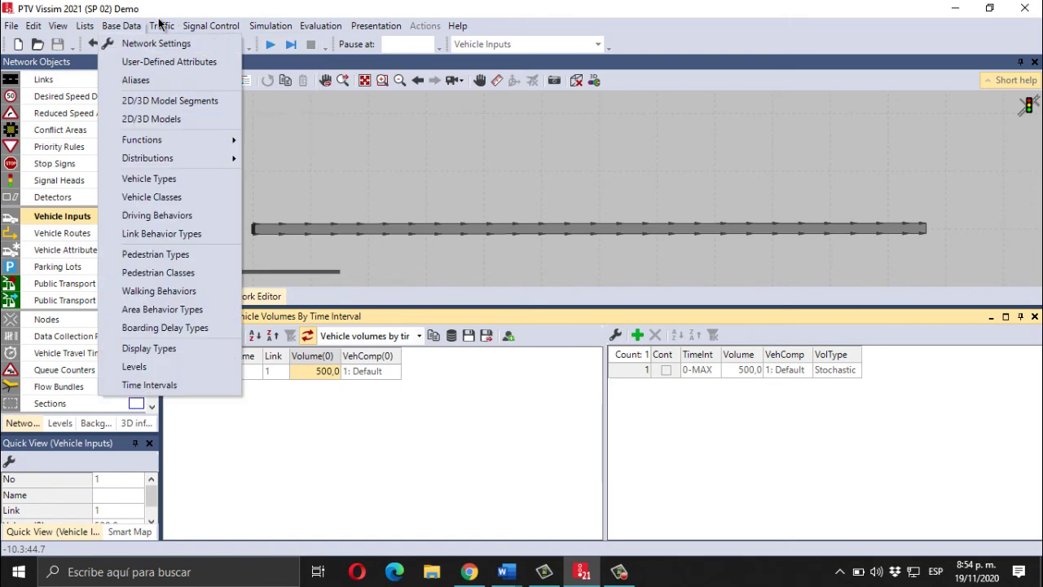
click(216, 44)
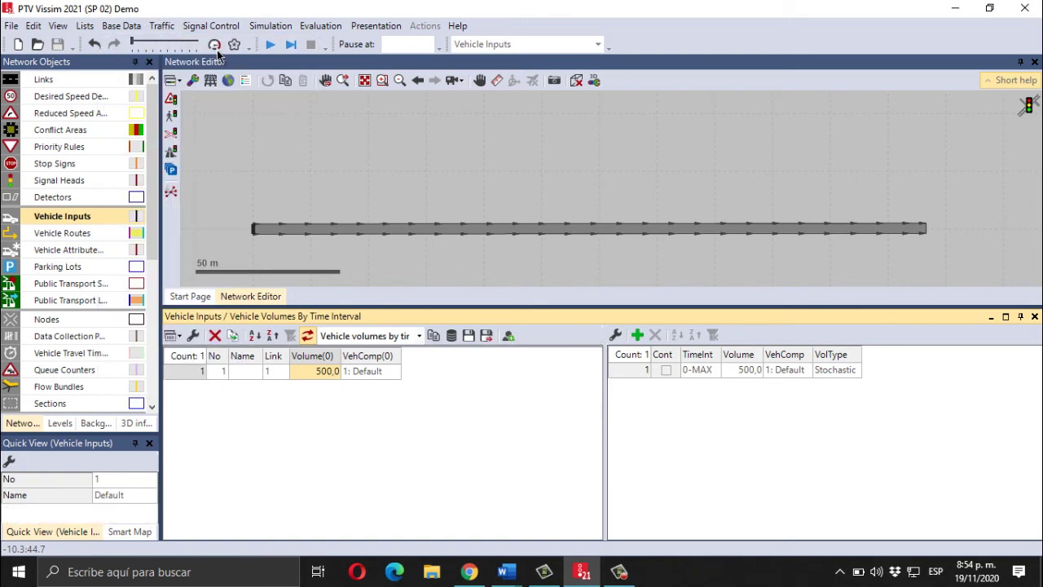
click(245, 387)
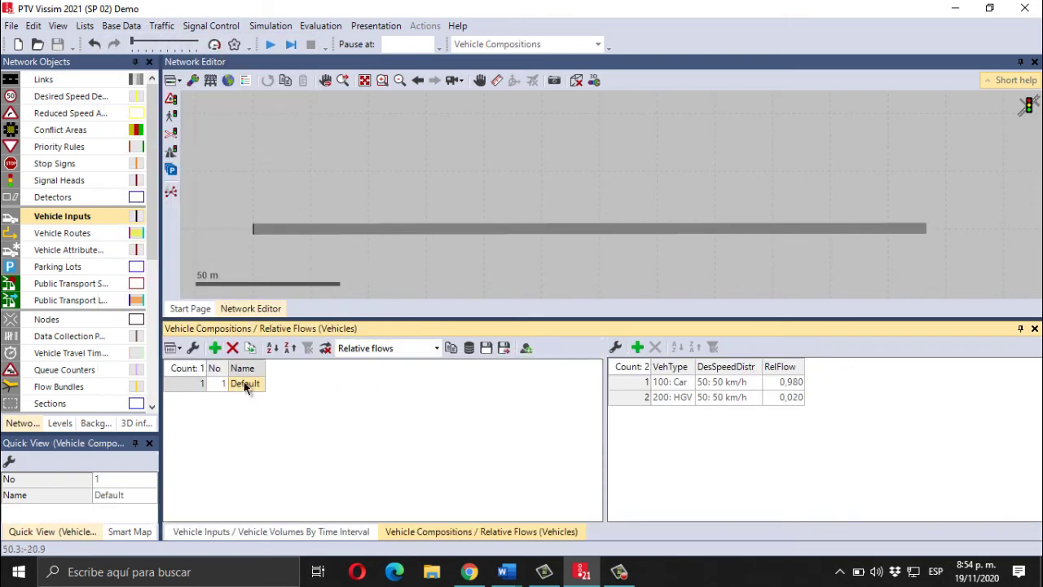